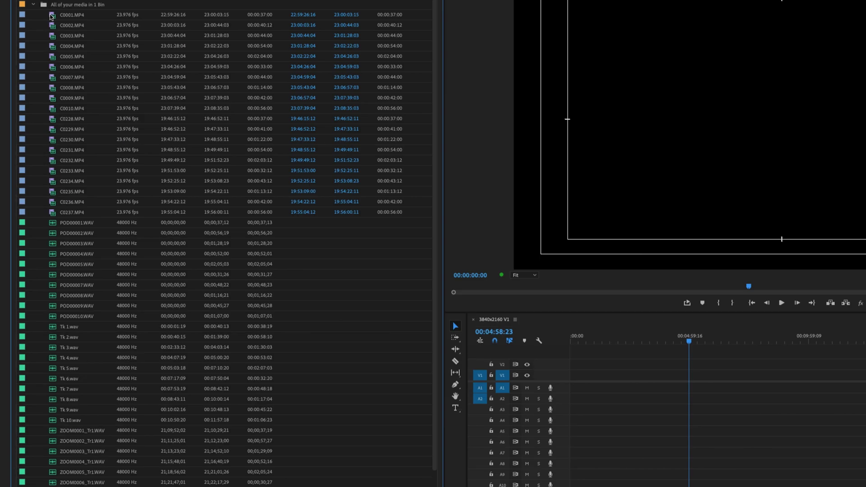
Turn every bin clip into audio-synced multicam source sequences, moving originals to a Processed Clips bin
{"action": "key", "text": "ctrl+a"}
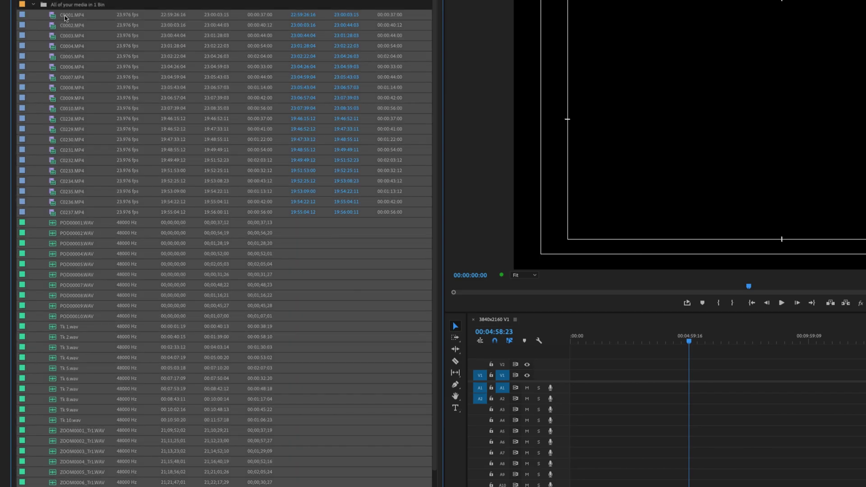
{"action": "right_click", "coordinate": [65, 17]}
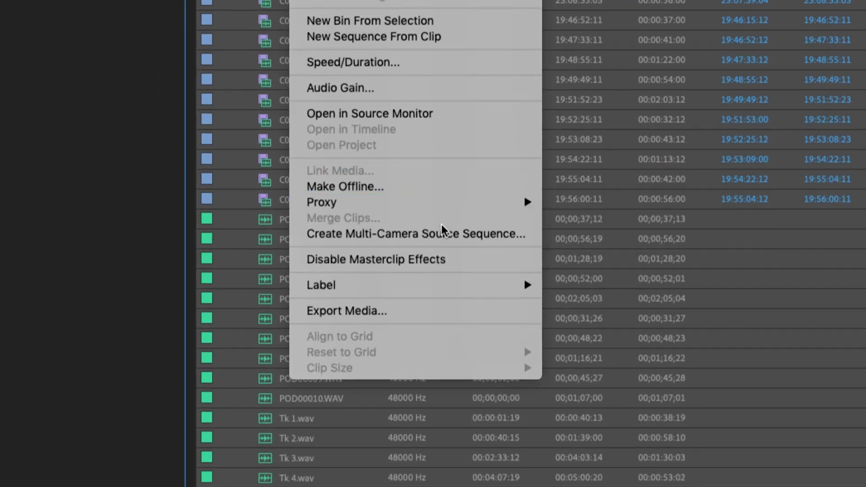
{"action": "left_click", "coordinate": [453, 235]}
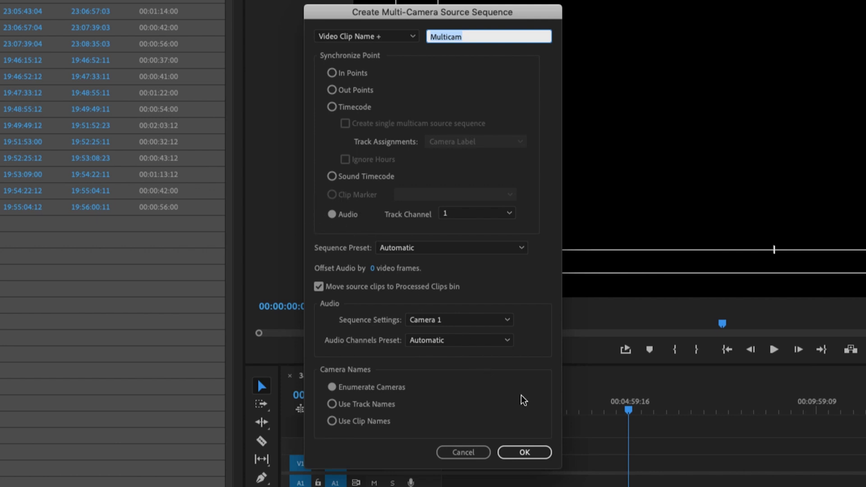
{"action": "left_click", "coordinate": [537, 451]}
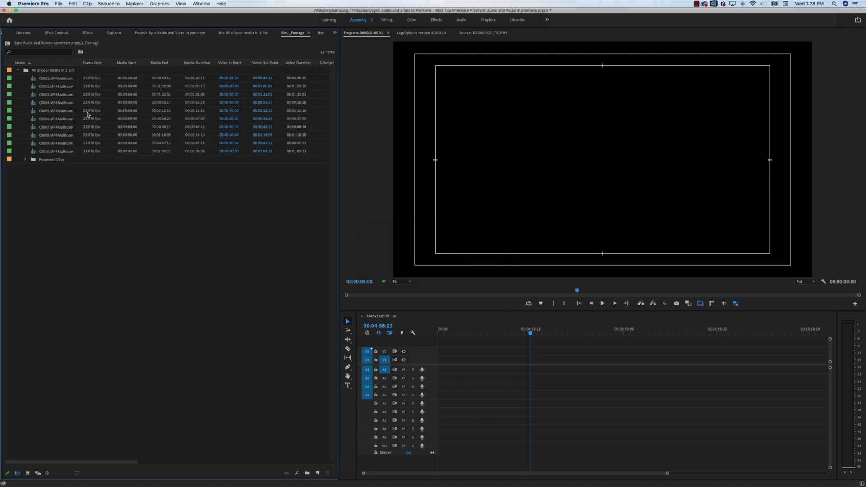
Select multicam clips C0001 through C0010 and drag all ten onto the timeline
{"action": "left_click", "coordinate": [61, 80]}
{"action": "left_click", "coordinate": [72, 151], "text": "shift"}
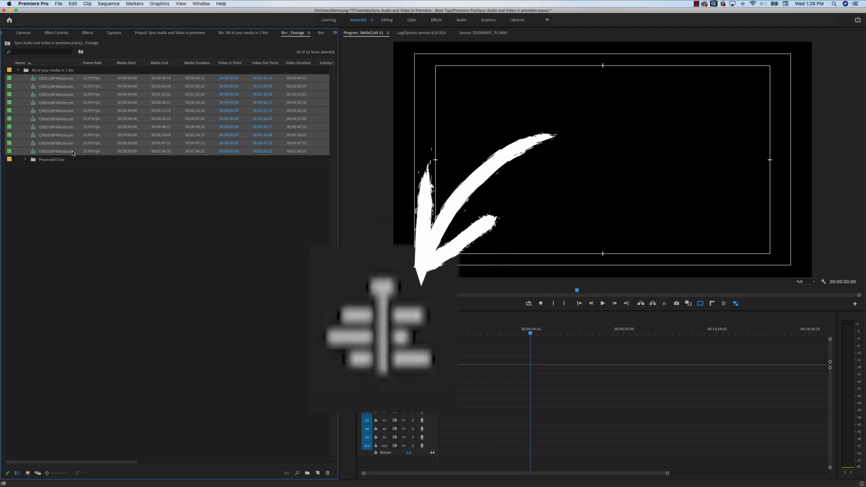
{"action": "left_click_drag", "start_coordinate": [72, 152], "coordinate": [469, 367]}
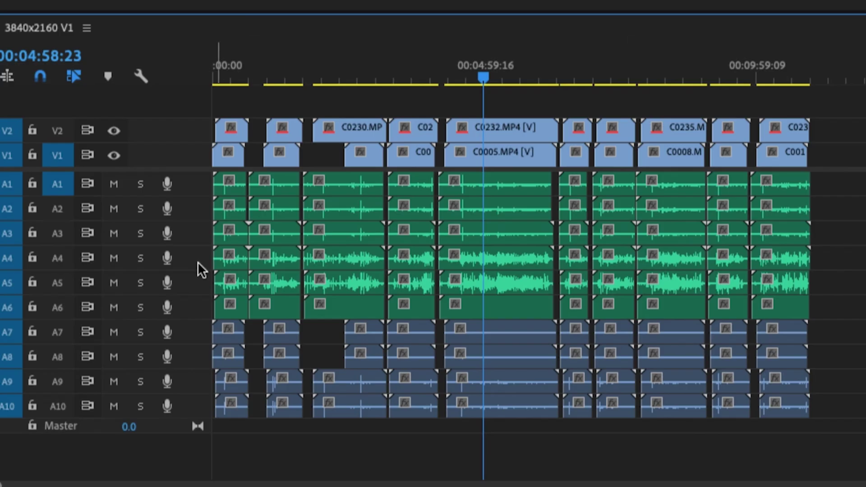
{"action": "left_click", "coordinate": [499, 131]}
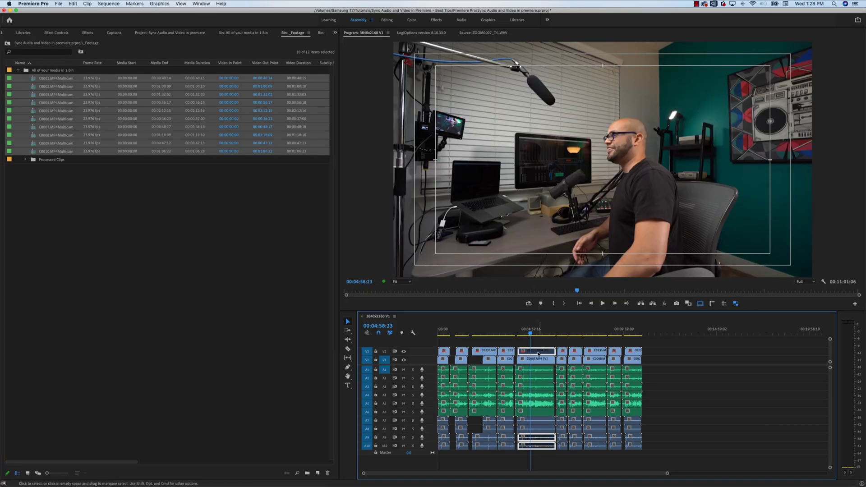
{"action": "left_click_drag", "start_coordinate": [550, 358], "coordinate": [551, 357]}
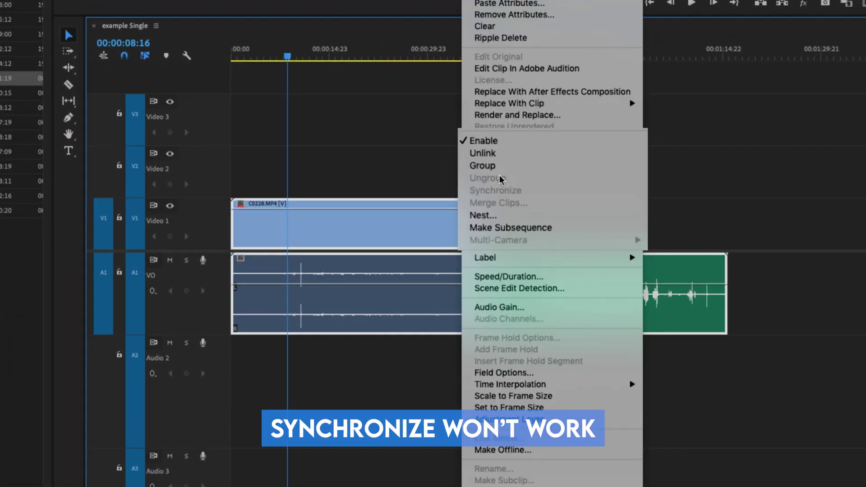
Move the separate audio to A2 and synchronize all three clips by audio
{"action": "key", "text": "Escape"}
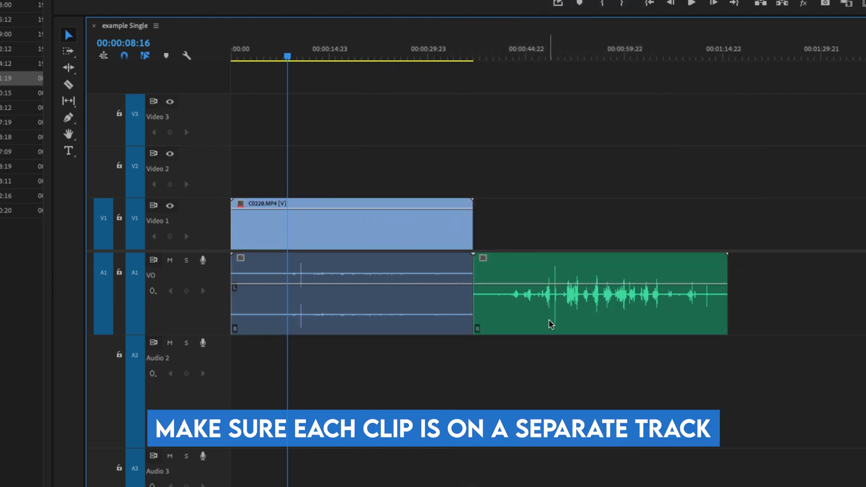
{"action": "left_click_drag", "start_coordinate": [551, 323], "coordinate": [549, 342]}
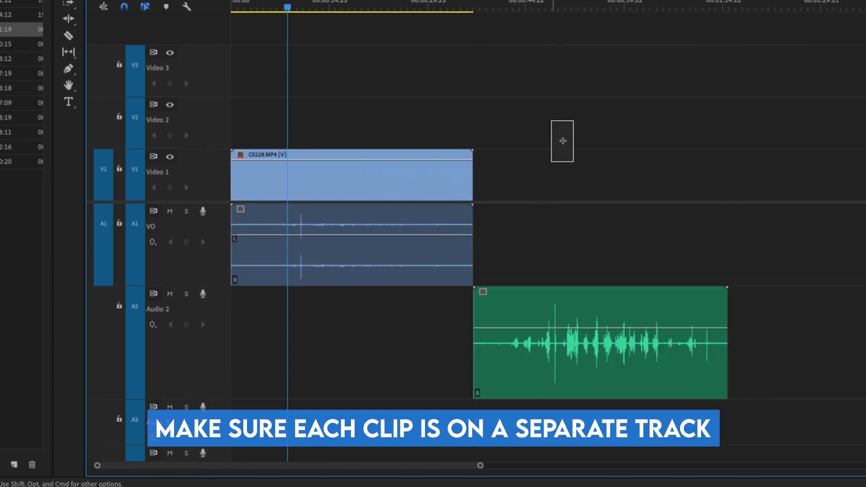
{"action": "left_click_drag", "start_coordinate": [563, 140], "coordinate": [451, 253]}
{"action": "right_click", "coordinate": [450, 253]}
{"action": "left_click", "coordinate": [443, 166]}
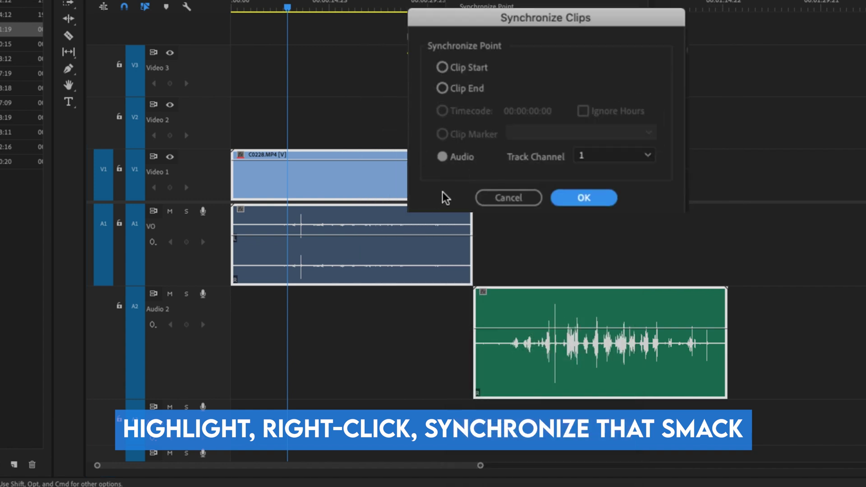
{"action": "left_click", "coordinate": [616, 193]}
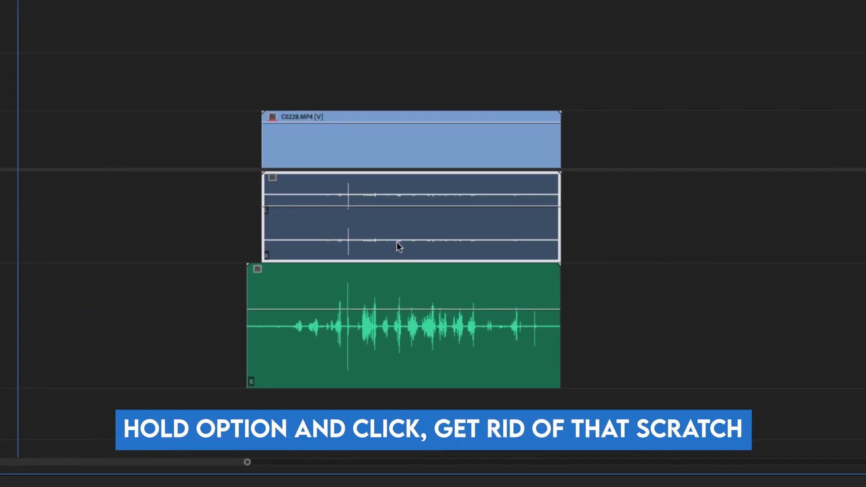
Delete C0228.MP4's scratch audio, move the new audio up, and trim its ends to match
{"action": "key", "text": "Delete"}
{"action": "left_click", "coordinate": [351, 278]}
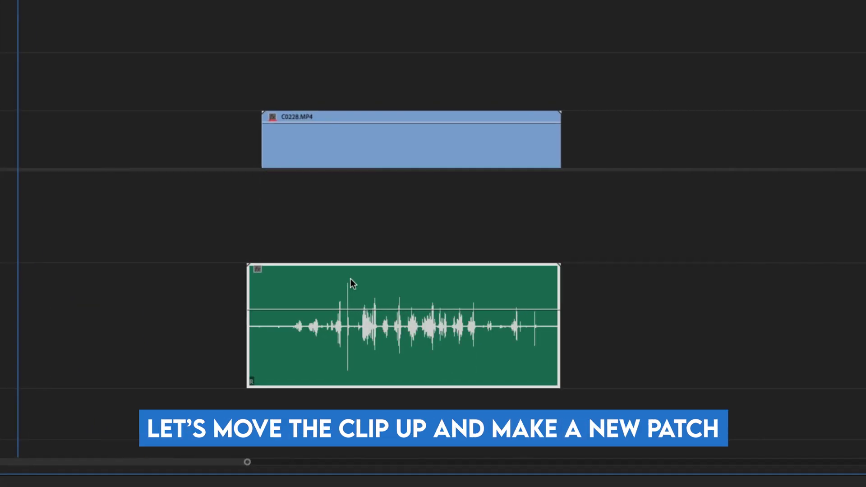
{"action": "key", "text": "alt+Up"}
{"action": "key", "text": "ctrl+shift+a"}
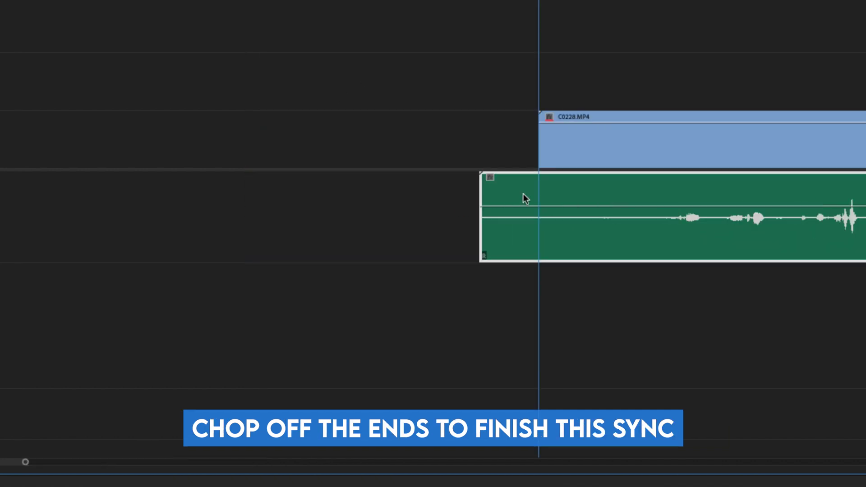
{"action": "key", "text": "e"}
{"action": "key", "text": "Down"}
Link C0228.MP4's video with the new audio and reposition the linked pair
{"action": "left_click", "coordinate": [549, 156]}
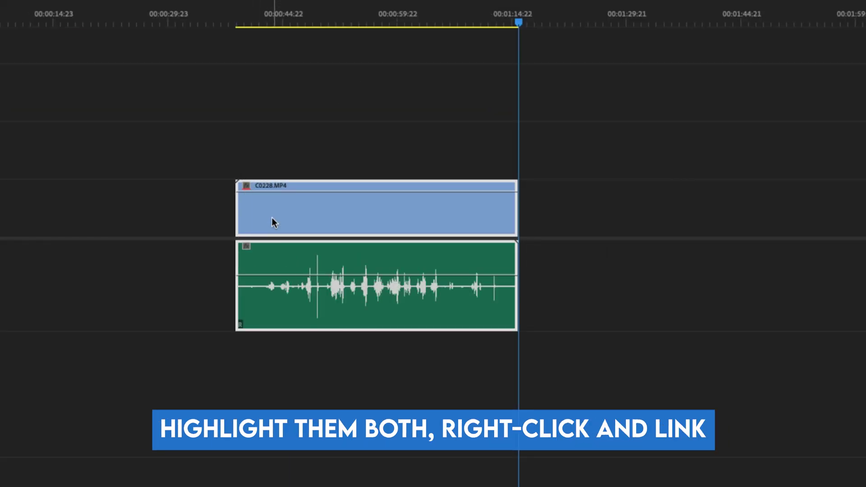
{"action": "right_click", "coordinate": [273, 222]}
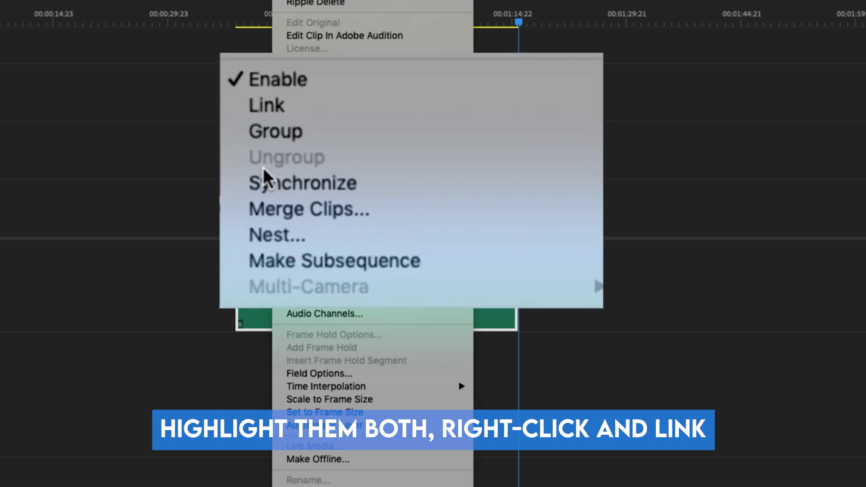
{"action": "left_click", "coordinate": [274, 116]}
{"action": "left_click_drag", "start_coordinate": [336, 239], "coordinate": [262, 239]}
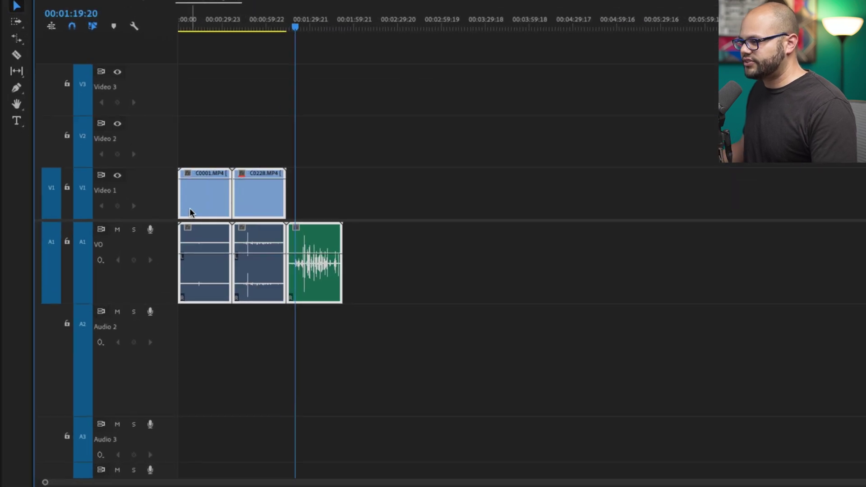
Move C0228.MP4 up to Video 2 and collapse all tracks to minimum height
{"action": "right_click", "coordinate": [246, 204]}
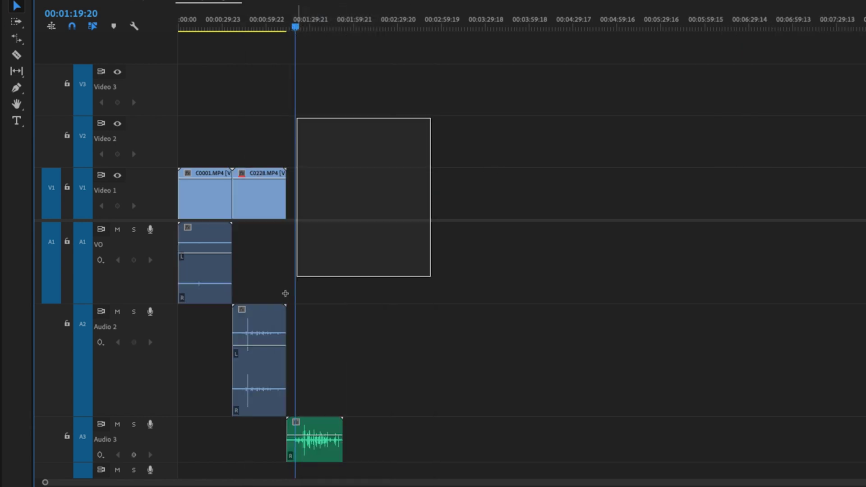
{"action": "right_click", "coordinate": [205, 271]}
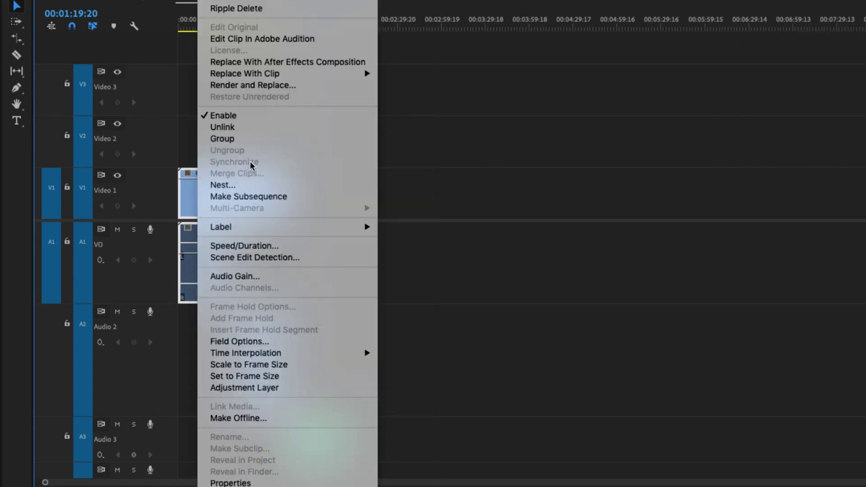
{"action": "left_click", "coordinate": [409, 139]}
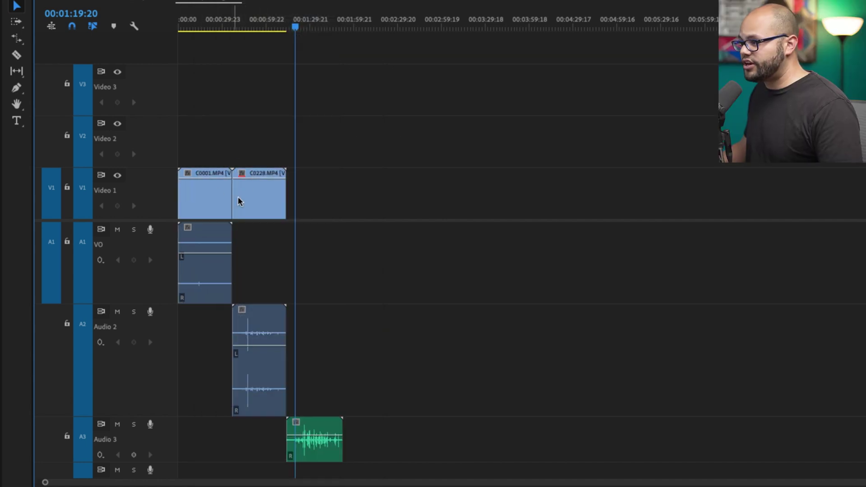
{"action": "left_click", "coordinate": [259, 204]}
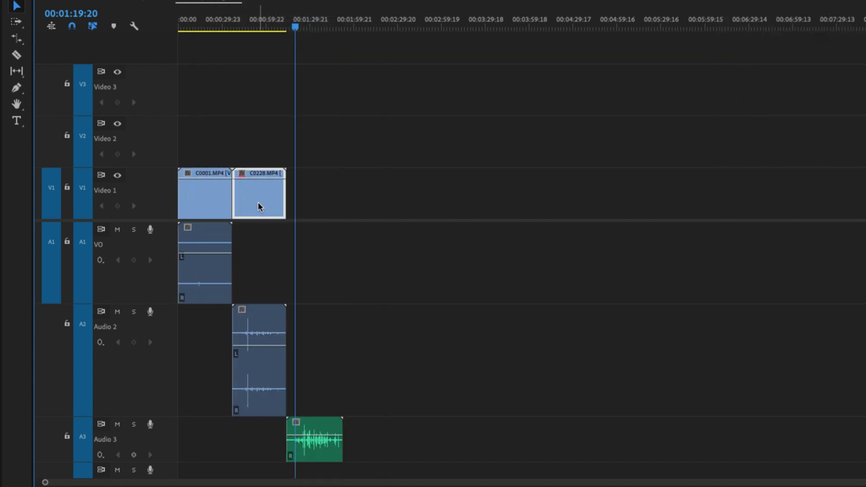
{"action": "key", "text": "alt+Up"}
{"action": "key", "text": "ctrl+minus"}
{"action": "key", "text": "shift+minus"}
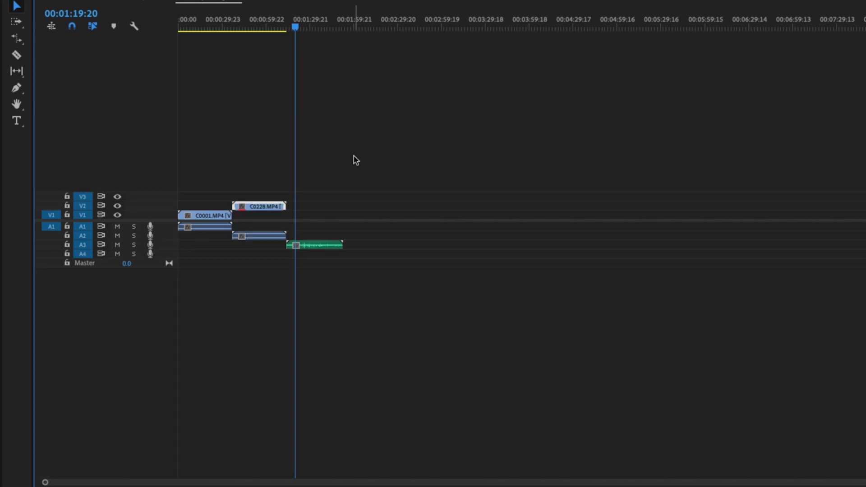
Synchronize the selected clips by audio and expand the tracks to check alignment
{"action": "right_click", "coordinate": [213, 215]}
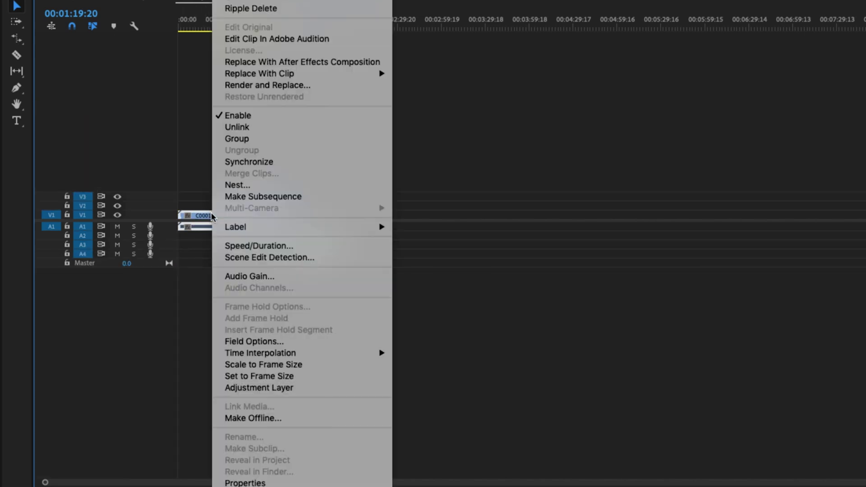
{"action": "left_click", "coordinate": [282, 163]}
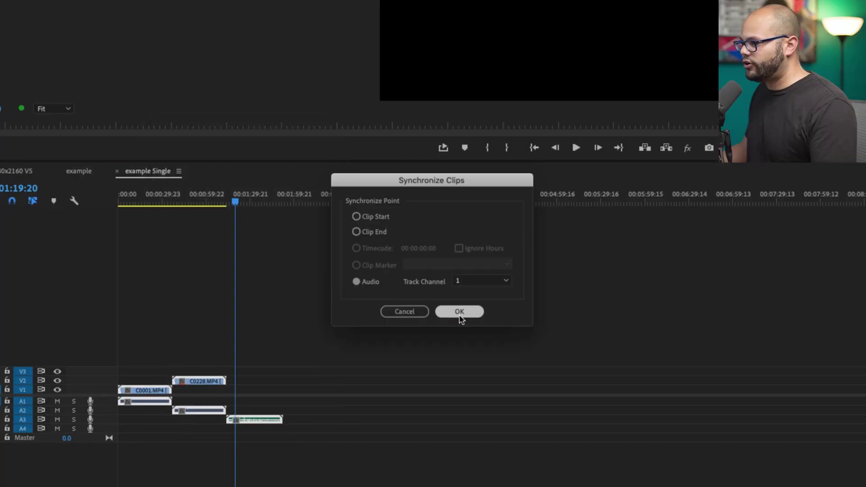
{"action": "left_click", "coordinate": [460, 312]}
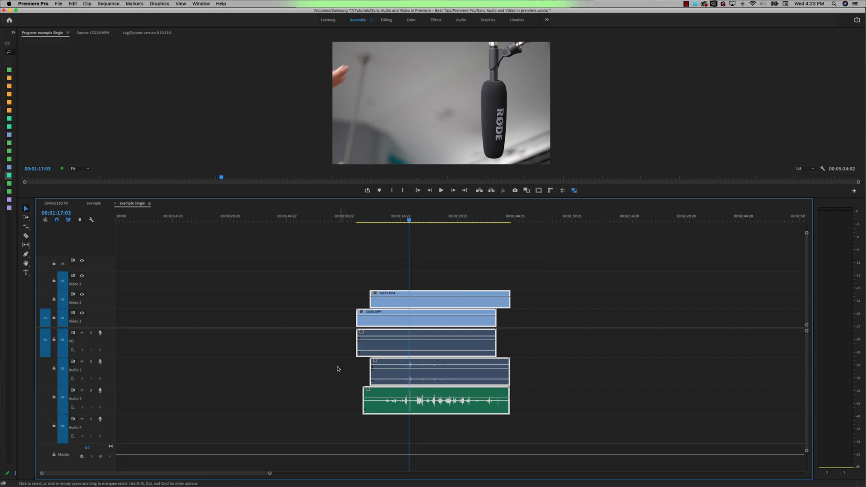
{"action": "key", "text": "equal"}
{"action": "key", "text": "equal"}
{"action": "key", "text": "equal"}
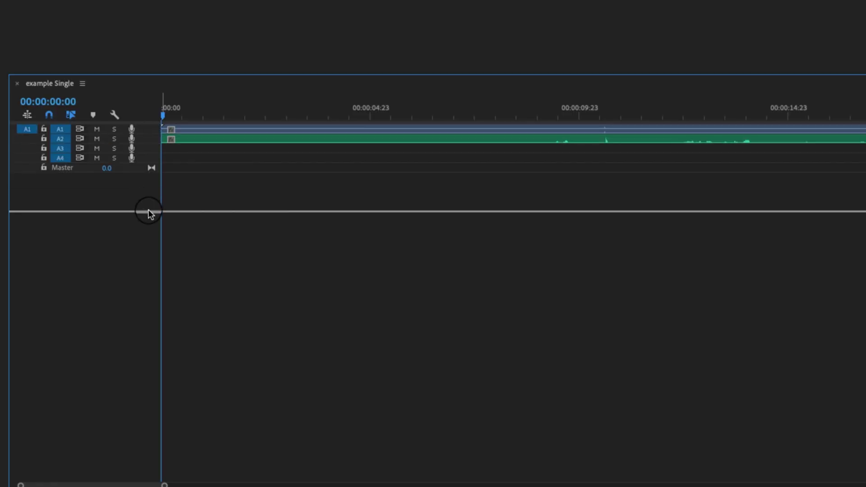
Make audio track A1 taller, toggling its full-height expansion
{"action": "left_click_drag", "start_coordinate": [150, 214], "coordinate": [164, 117]}
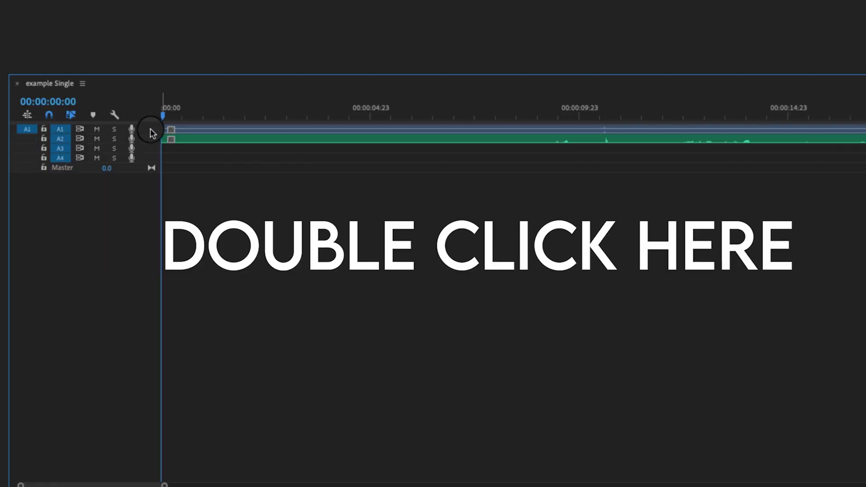
{"action": "double_click", "coordinate": [150, 130]}
{"action": "double_click", "coordinate": [152, 132]}
{"action": "double_click", "coordinate": [152, 132]}
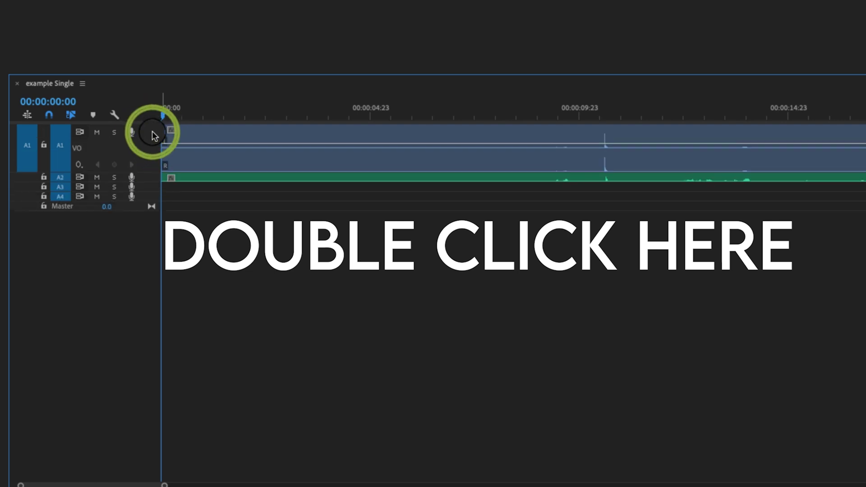
{"action": "double_click", "coordinate": [153, 132]}
Expand all audio tracks at once and enlarge them so VO and Audio 2 waveforms show large
{"action": "double_click", "coordinate": [153, 131], "text": "shift"}
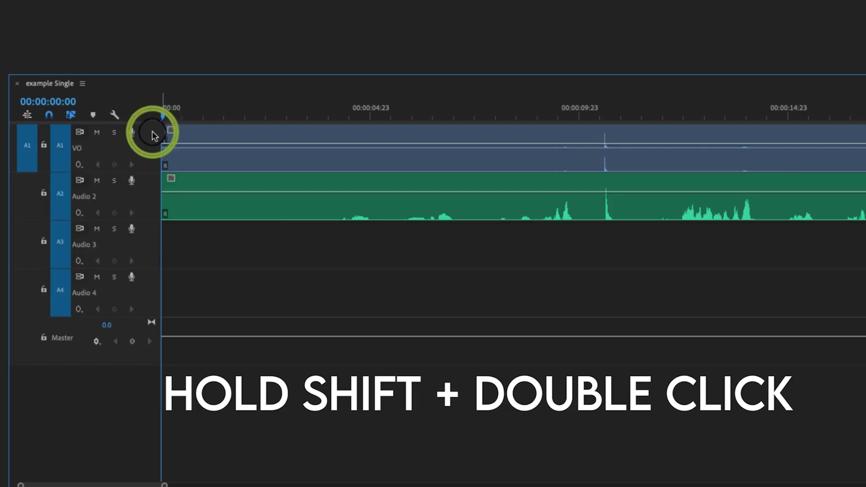
{"action": "double_click", "coordinate": [152, 132], "text": "shift"}
{"action": "double_click", "coordinate": [153, 131], "text": "shift"}
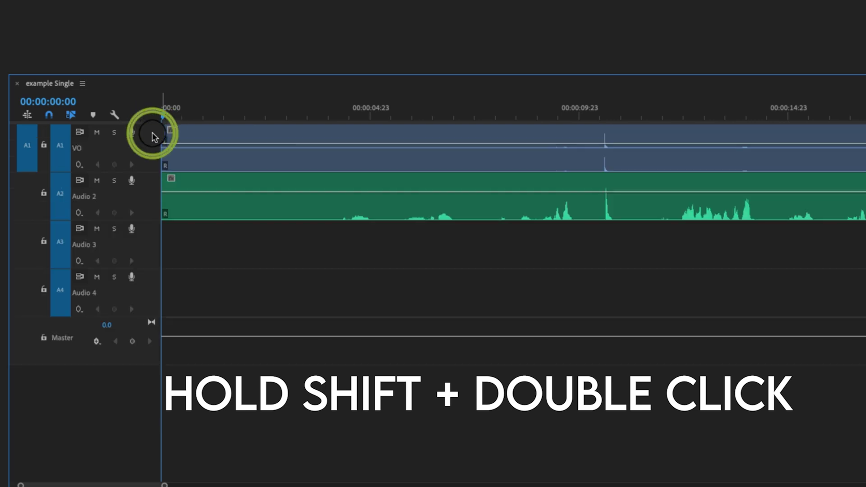
{"action": "double_click", "coordinate": [152, 132], "text": "shift"}
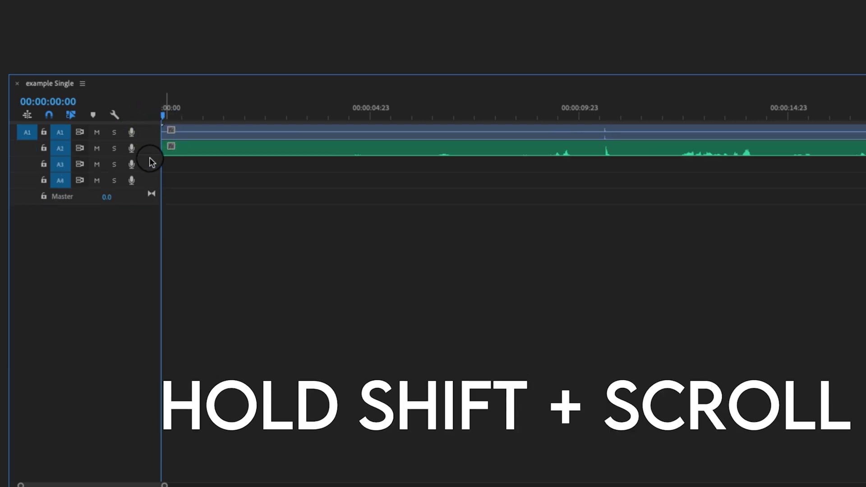
{"action": "scroll", "coordinate": [150, 159], "scroll_direction": "up", "scroll_amount": 6}
{"action": "scroll", "coordinate": [150, 159], "scroll_direction": "down", "scroll_amount": 6}
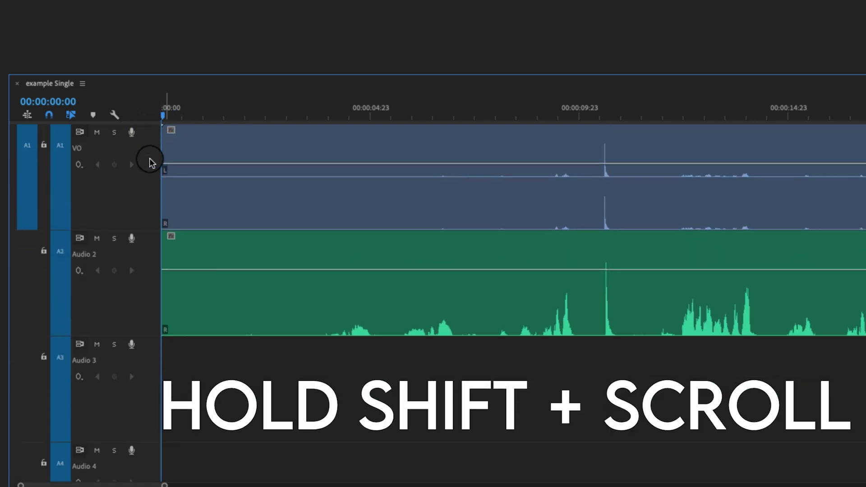
{"action": "scroll", "coordinate": [150, 159], "scroll_direction": "up", "scroll_amount": 8}
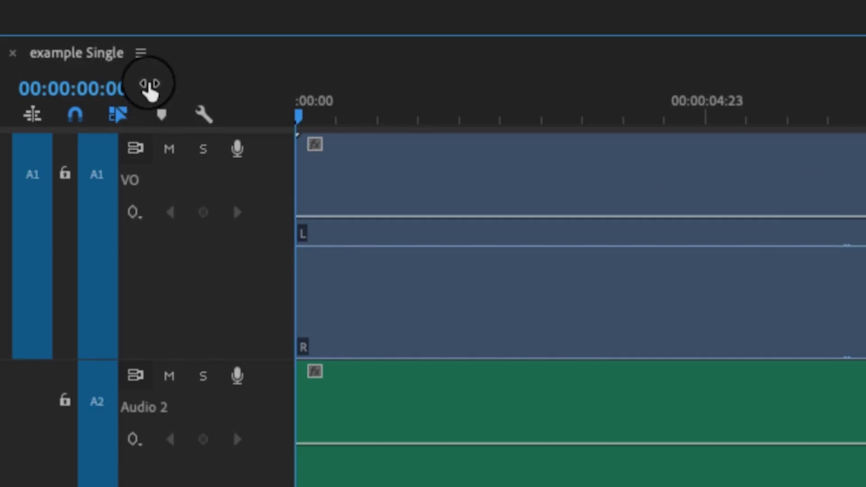
Turn off Rectified Audio Waveforms and turn on Logarithmic Waveform Scaling
{"action": "left_click", "coordinate": [143, 54]}
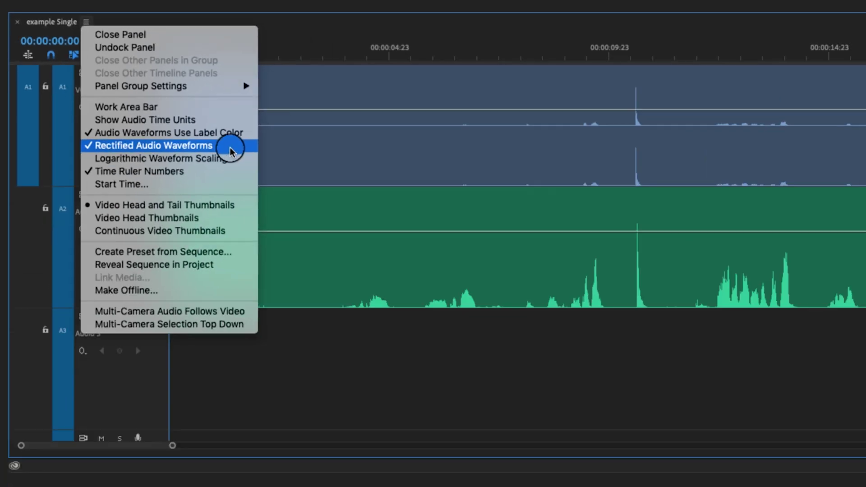
{"action": "left_click", "coordinate": [231, 151]}
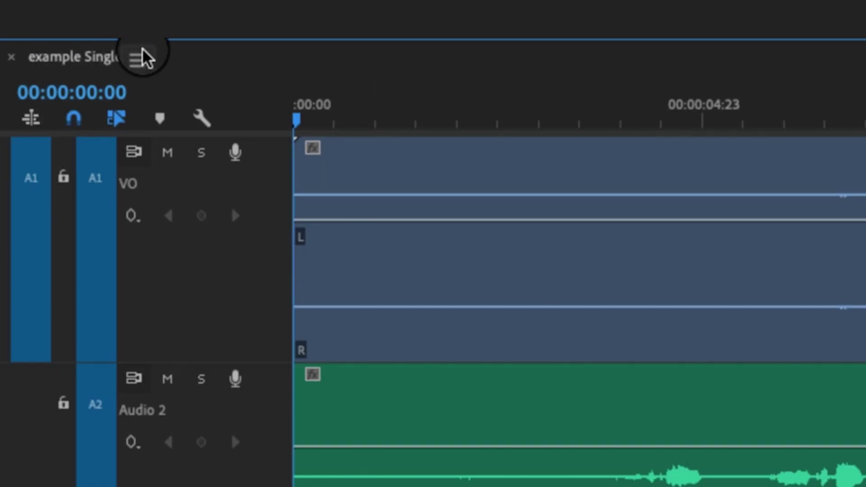
{"action": "left_click", "coordinate": [139, 57]}
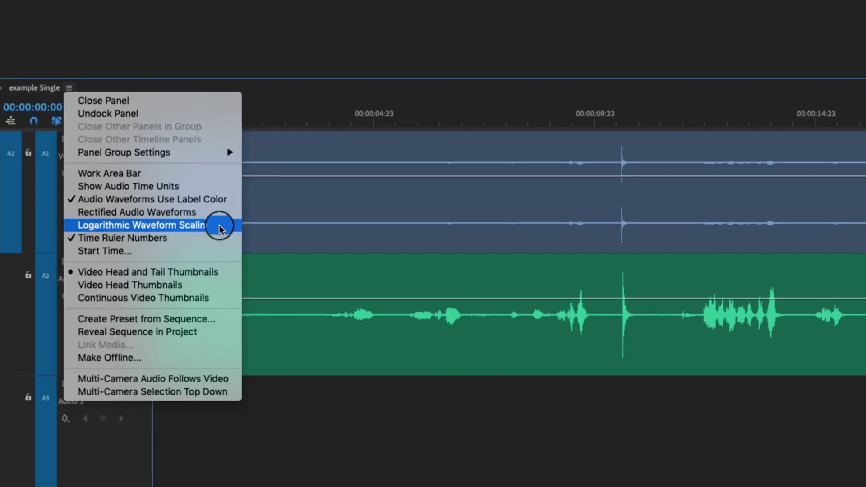
{"action": "left_click", "coordinate": [220, 229]}
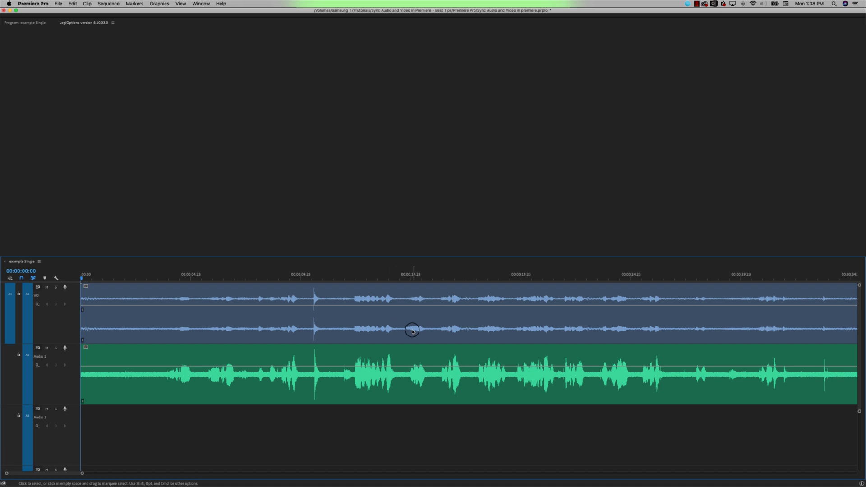
Apply a 10 dB Audio Gain adjustment to the VO clip
{"action": "left_click", "coordinate": [412, 332]}
{"action": "right_click", "coordinate": [413, 331]}
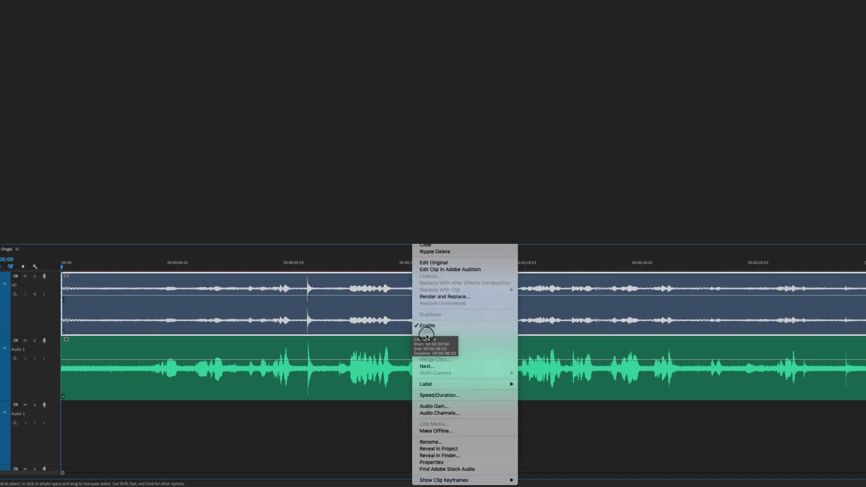
{"action": "left_click", "coordinate": [507, 272]}
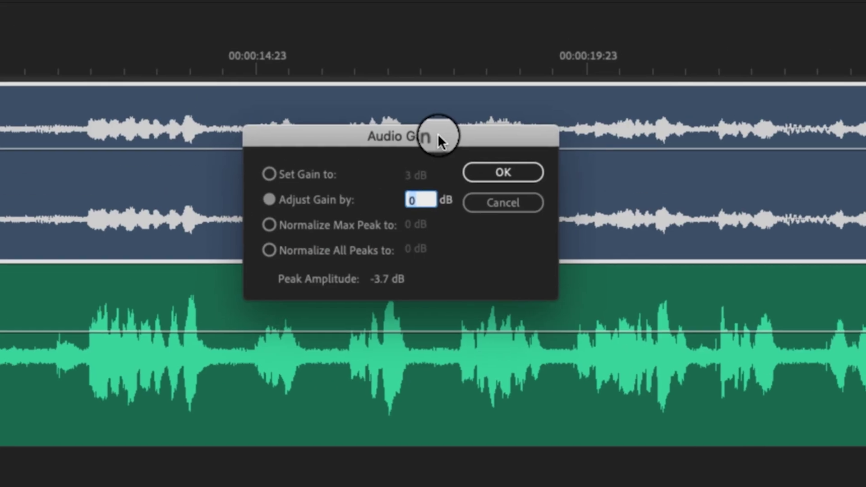
{"action": "type", "text": "10"}
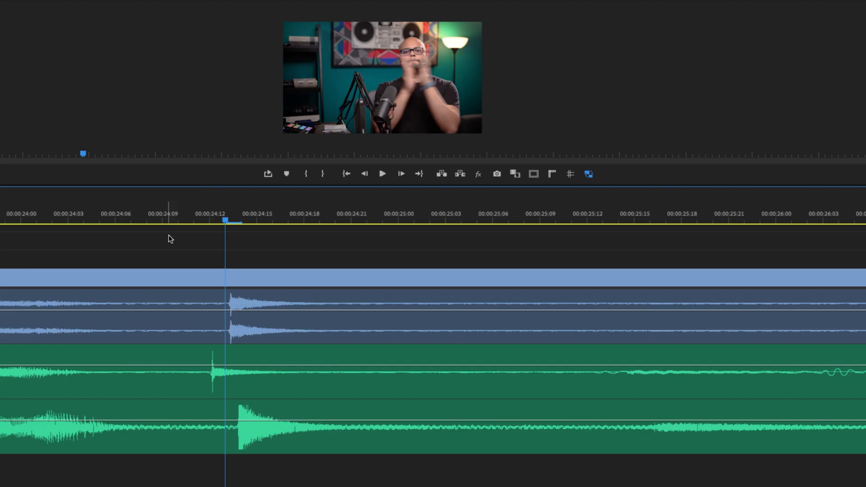
Nudge Tk 3.wav frame by frame to align its clap, then select both Audio 2 and Tk 3.wav clips
{"action": "left_click", "coordinate": [90, 212]}
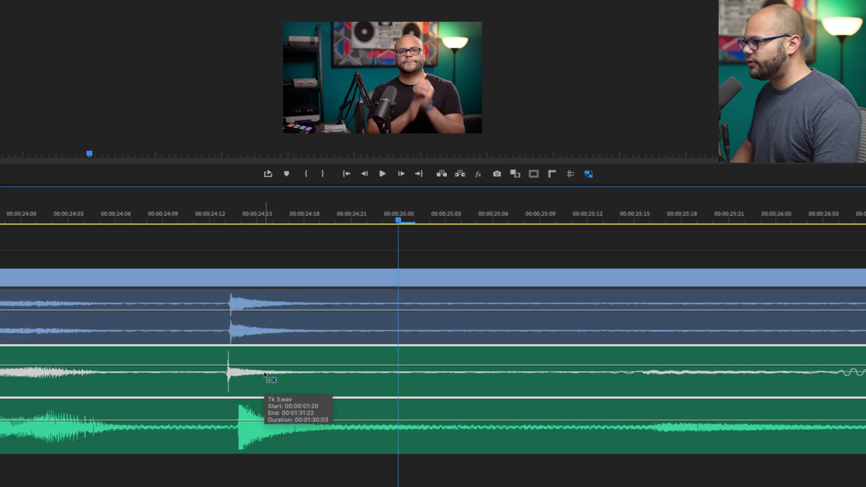
{"action": "left_click", "coordinate": [271, 403]}
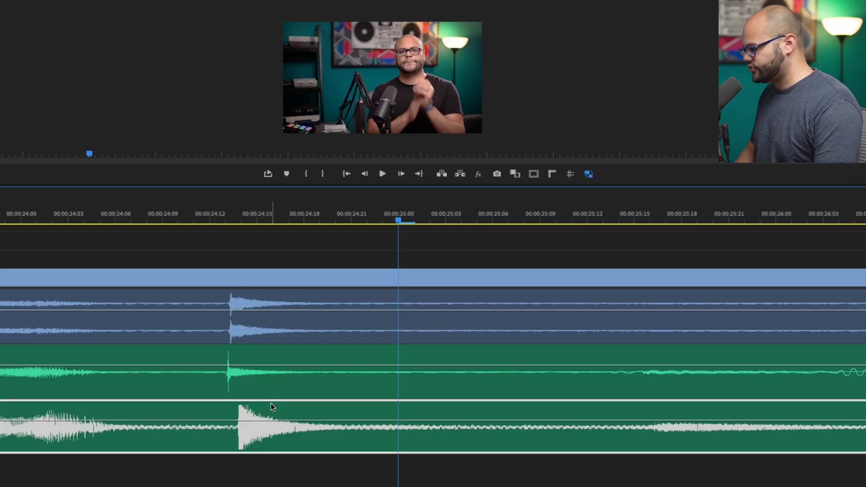
{"action": "key", "text": "alt+Left"}
{"action": "key", "text": "Up"}
{"action": "key", "text": "alt+Right"}
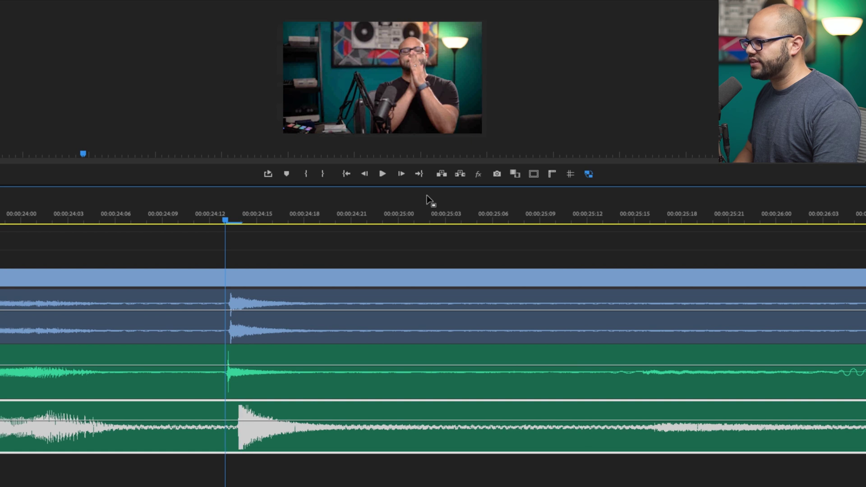
{"action": "key", "text": "alt+Left"}
{"action": "key", "text": "alt+Right"}
{"action": "key", "text": "alt+Left"}
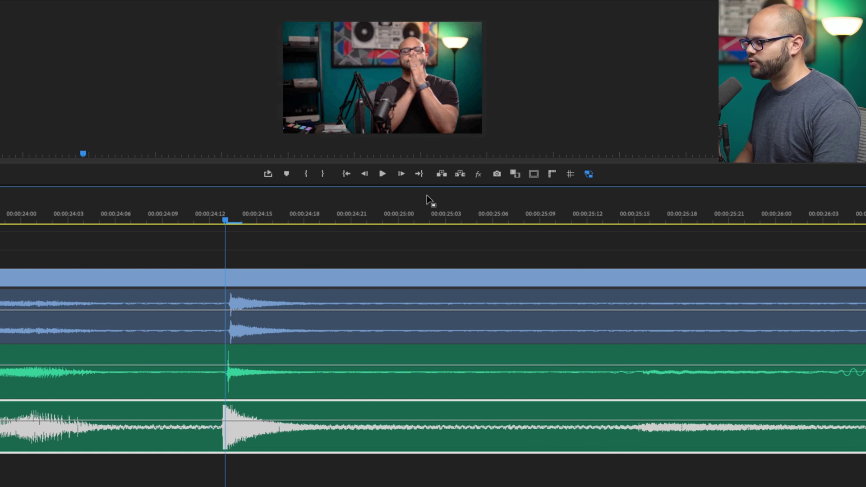
{"action": "left_click", "coordinate": [253, 396]}
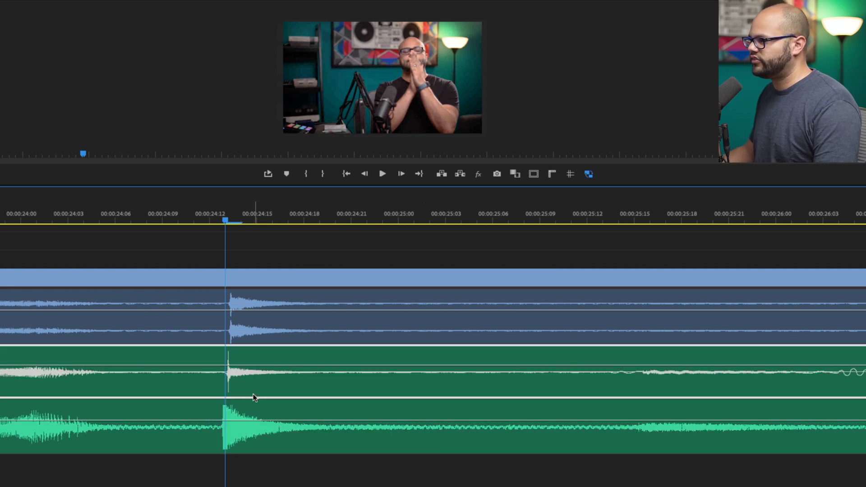
{"action": "left_click", "coordinate": [251, 409], "text": "shift"}
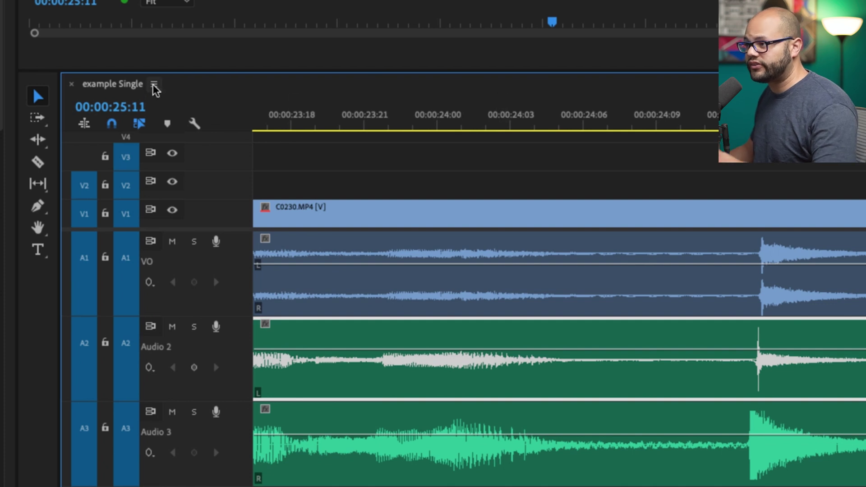
Enable Show Audio Time Units and place the playhead at the VO clap peak
{"action": "left_click", "coordinate": [154, 85]}
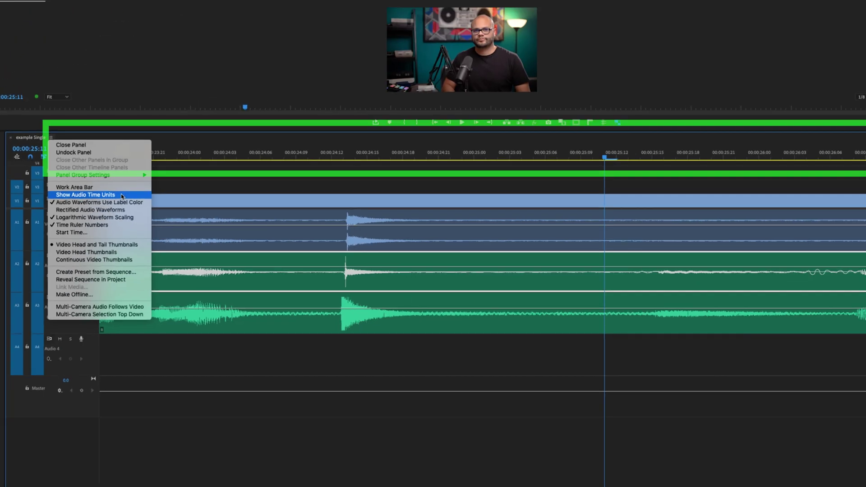
{"action": "left_click", "coordinate": [122, 194]}
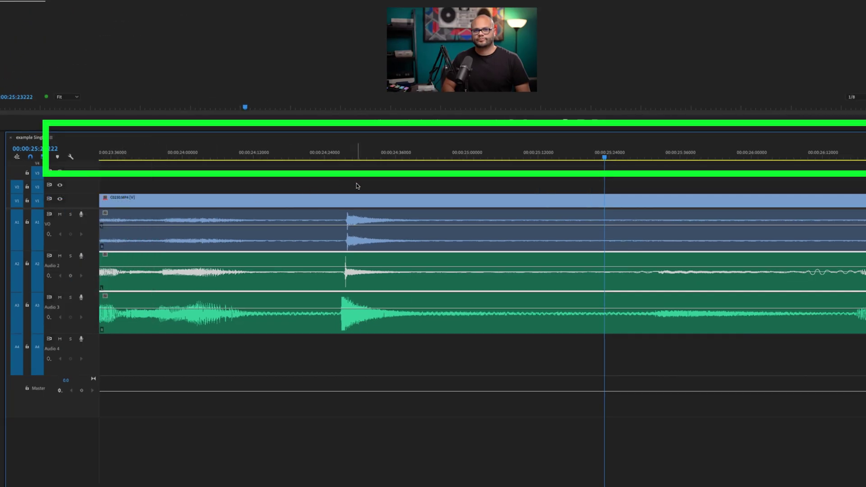
{"action": "left_click", "coordinate": [347, 157]}
Zoom to sample level and slide Audio 2 and Audio 3 so their claps meet the playhead
{"action": "key", "text": "="}
{"action": "key", "text": "="}
{"action": "key", "text": "="}
{"action": "key", "text": "="}
{"action": "key", "text": "="}
{"action": "key", "text": "="}
{"action": "key", "text": "="}
{"action": "key", "text": "="}
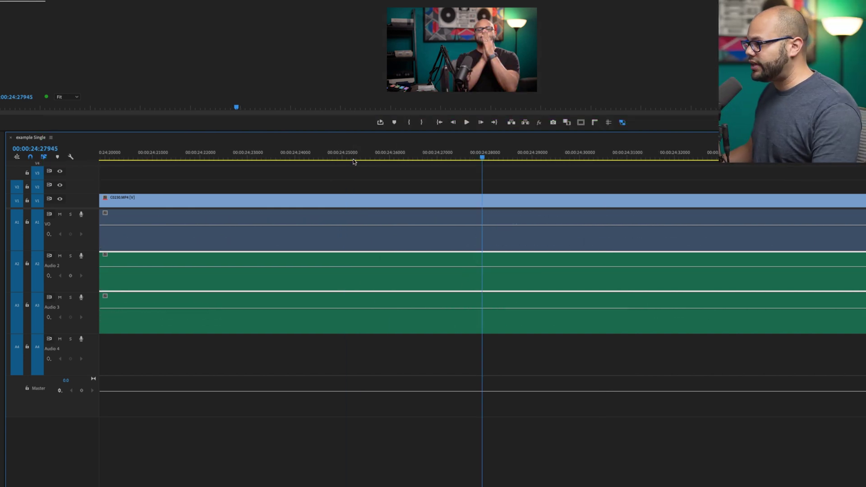
{"action": "key", "text": "="}
{"action": "key", "text": "="}
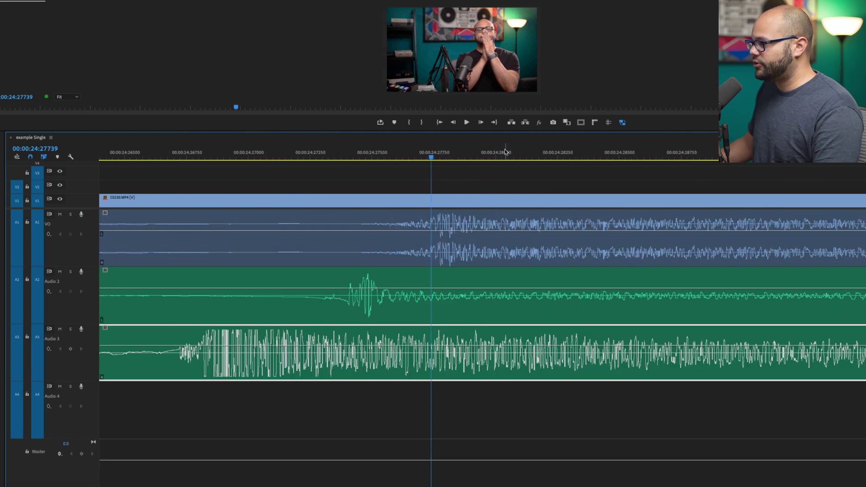
{"action": "left_click_drag", "start_coordinate": [396, 321], "coordinate": [425, 304]}
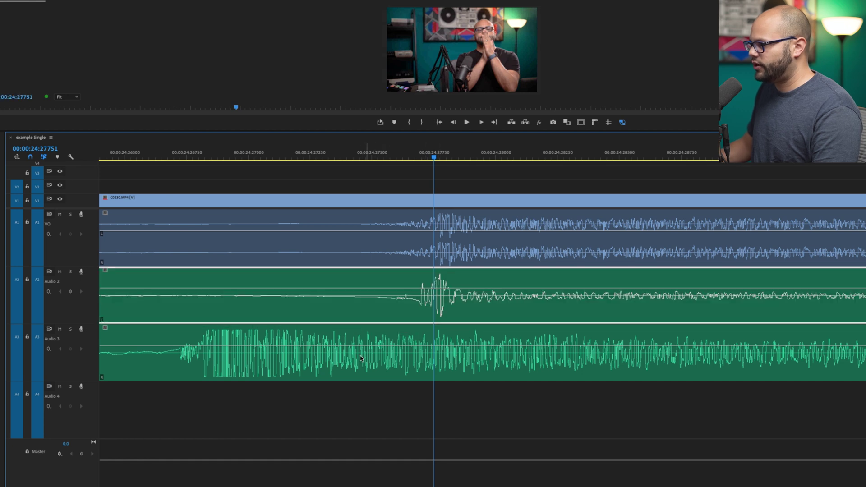
{"action": "left_click_drag", "start_coordinate": [361, 359], "coordinate": [461, 355]}
Switch the ruler back to frame timecode and place the playhead where the video clip starts
{"action": "key", "text": "backslash"}
{"action": "left_click", "coordinate": [51, 139]}
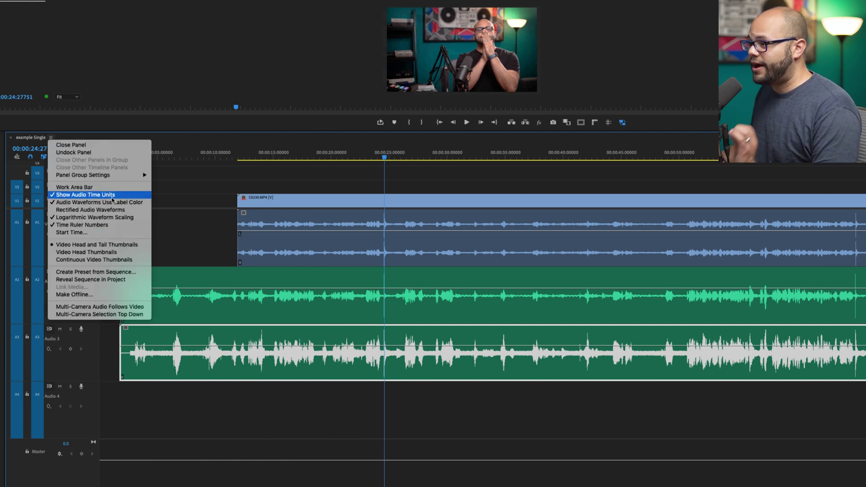
{"action": "left_click", "coordinate": [112, 196]}
{"action": "left_click_drag", "start_coordinate": [359, 157], "coordinate": [239, 169]}
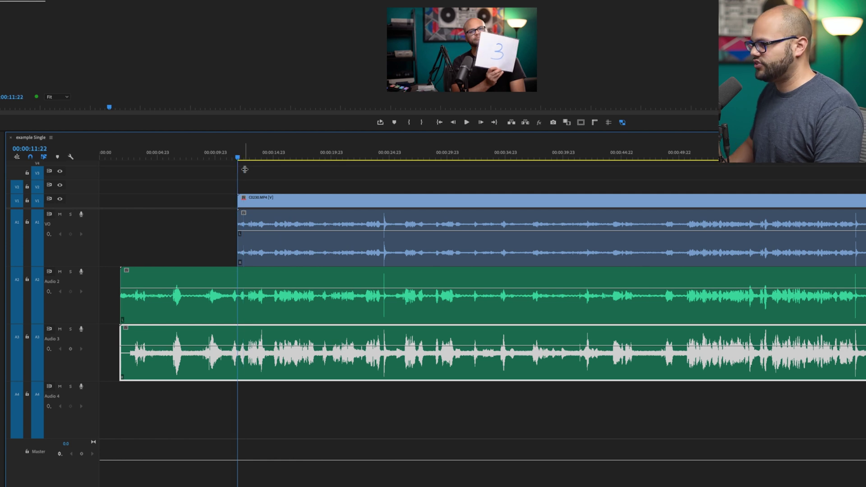
{"action": "key", "text": "="}
{"action": "key", "text": "="}
{"action": "key", "text": "="}
{"action": "key", "text": "="}
Cut Audio 2 and Audio 3 at the playhead and delete the audio before the video
{"action": "left_click_drag", "start_coordinate": [434, 241], "coordinate": [454, 345]}
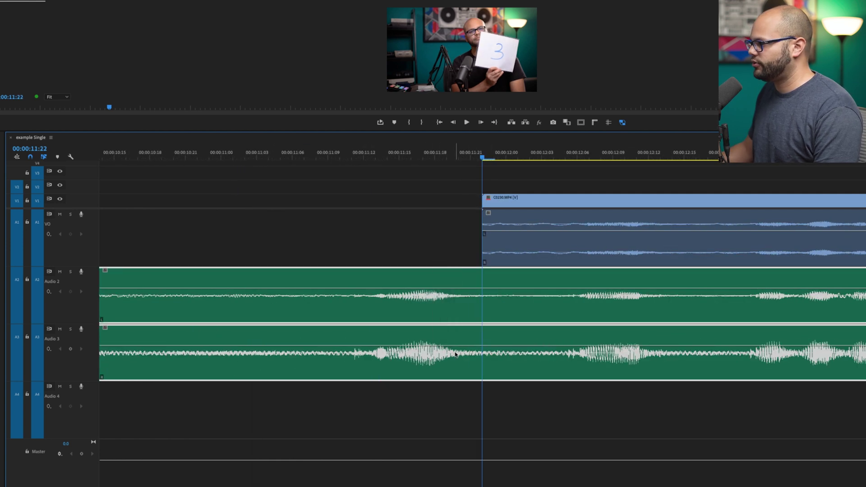
{"action": "key", "text": "ctrl+k"}
{"action": "key", "text": "Delete"}
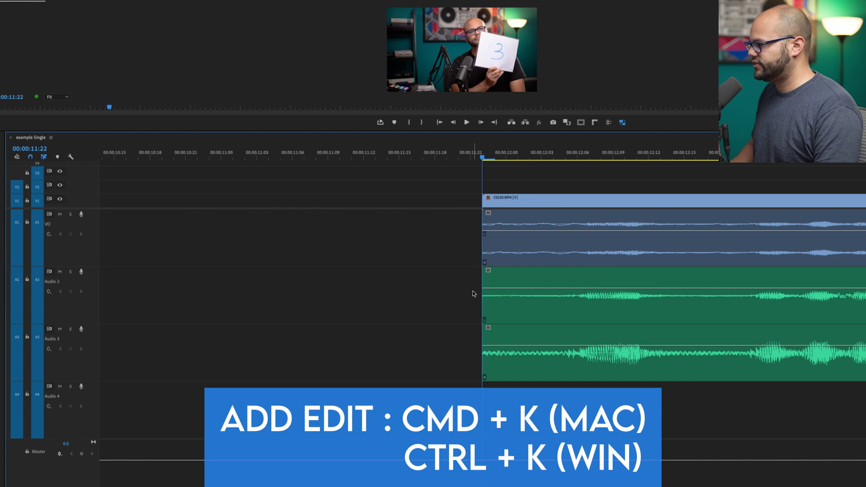
Cut all clips at the video's end, remove the overhanging tails, and play back to check sync
{"action": "key", "text": "Down"}
{"action": "left_click_drag", "start_coordinate": [512, 168], "coordinate": [482, 356]}
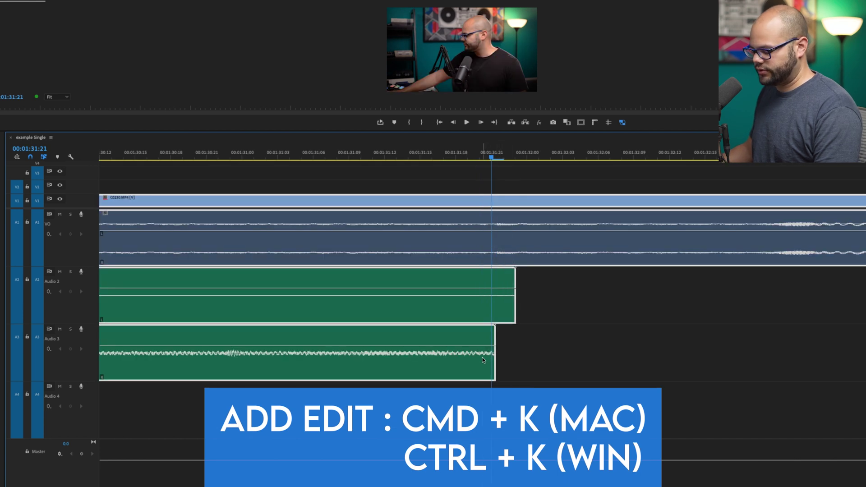
{"action": "key", "text": "w"}
{"action": "key", "text": "backslash"}
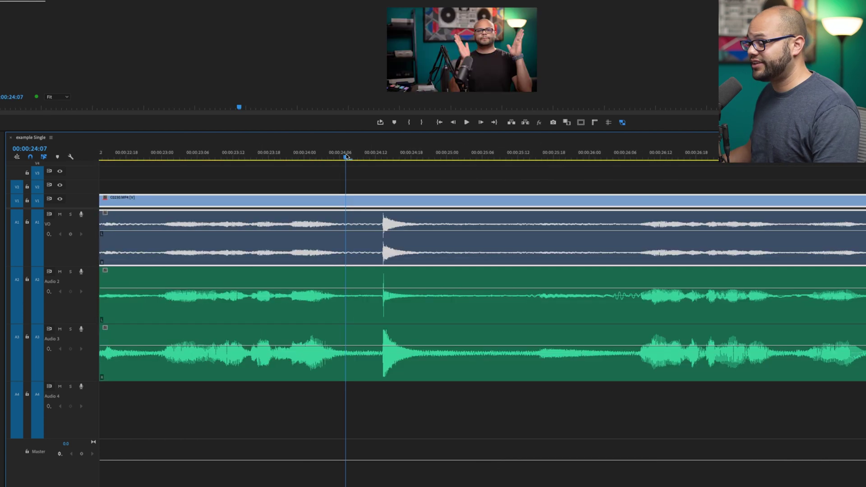
{"action": "key", "text": "space"}
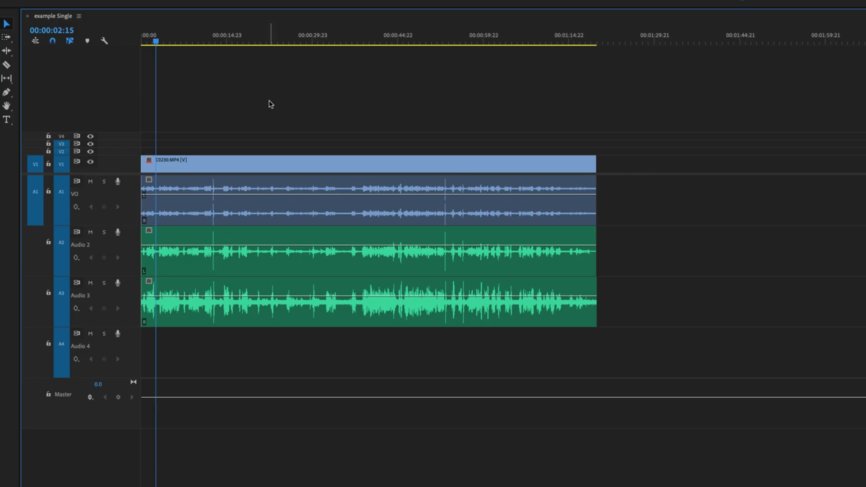
Push the VO audio about 11 seconds later, knocking it out of sync with C0230.MP4
{"action": "left_click", "coordinate": [305, 216]}
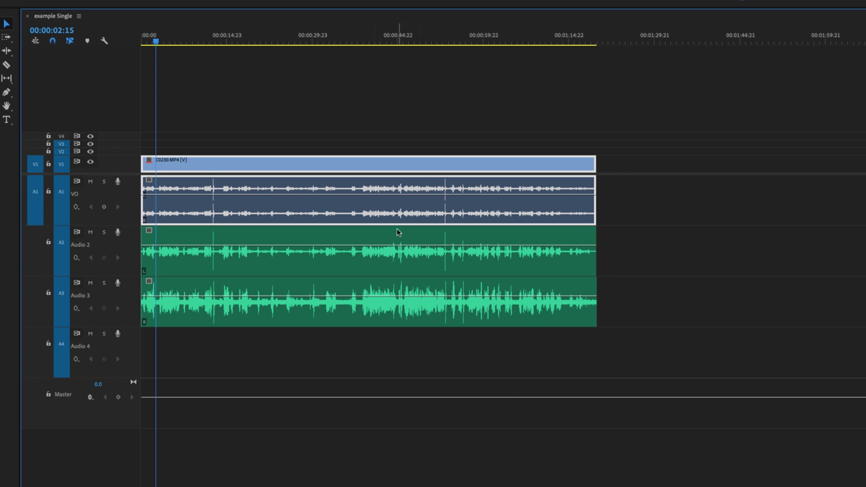
{"action": "left_click", "coordinate": [339, 287]}
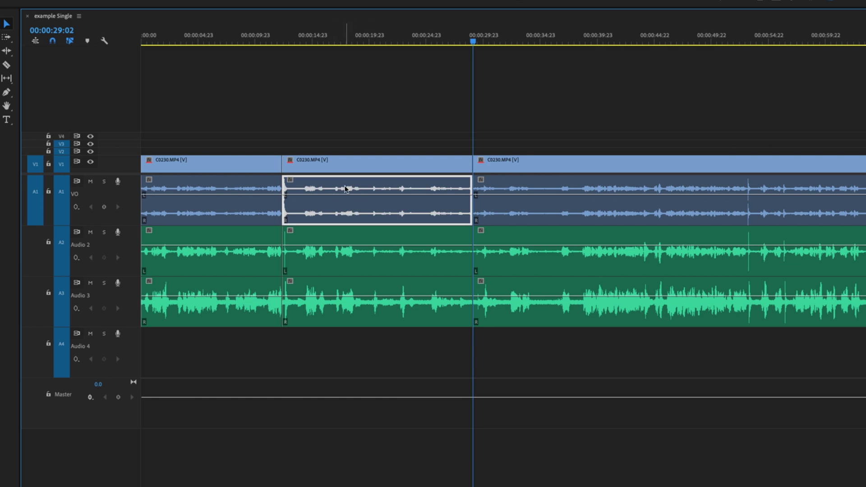
{"action": "left_click_drag", "start_coordinate": [345, 189], "coordinate": [476, 188]}
{"action": "key", "text": "ctrl+shift+a"}
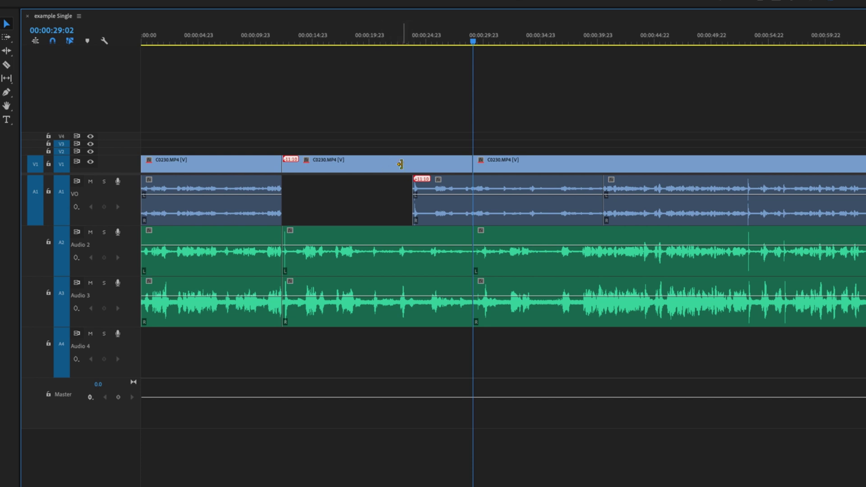
{"action": "key", "text": "equal"}
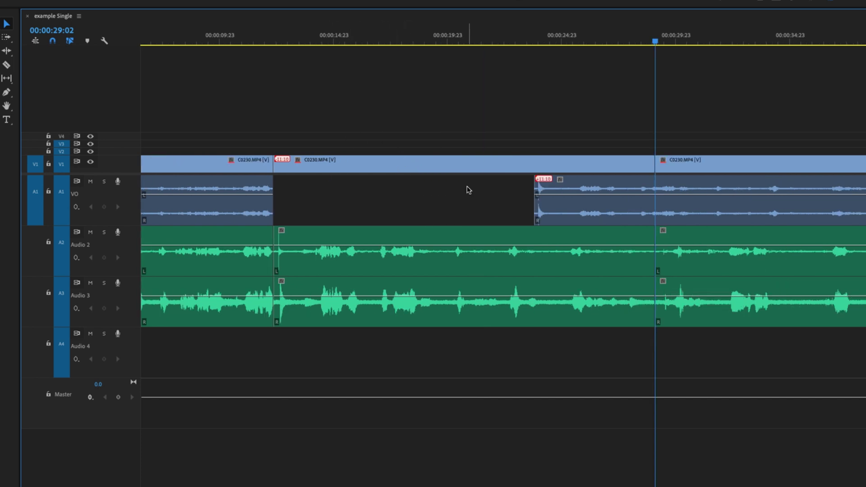
{"action": "left_click", "coordinate": [549, 182]}
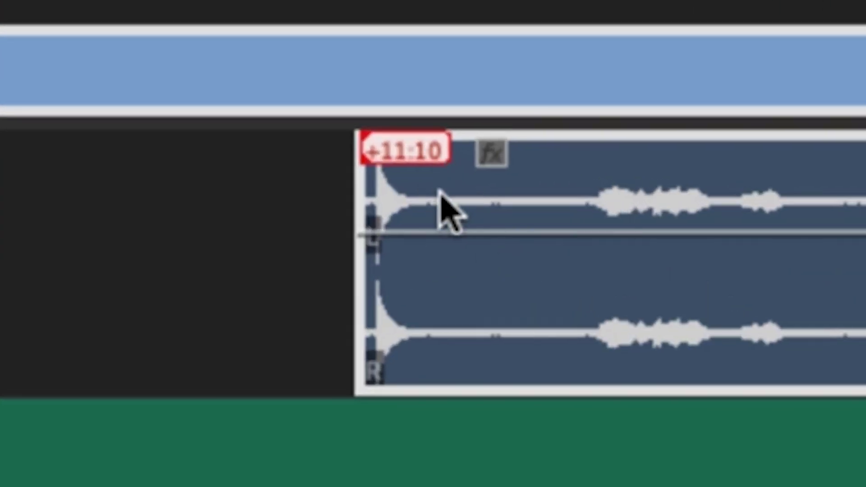
{"action": "key", "text": "ctrl+shift+a"}
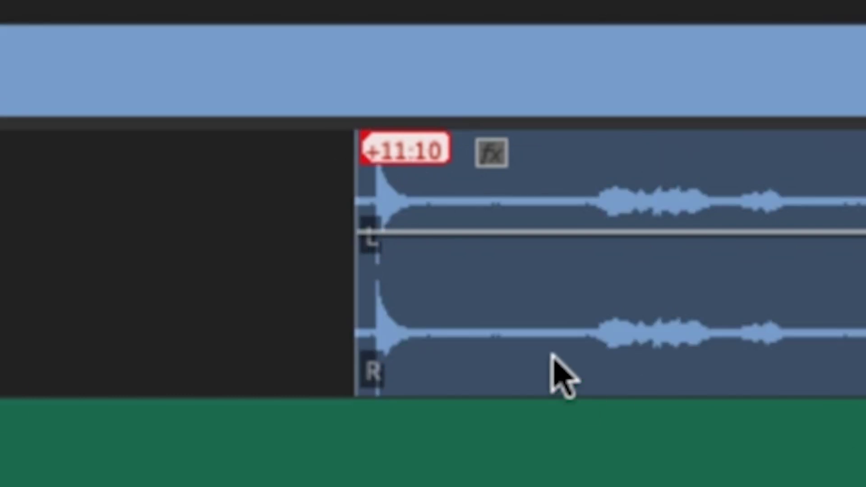
Try Move into Sync on the +11:10 offset badge, undo it, and reopen the sync options
{"action": "right_click", "coordinate": [413, 156]}
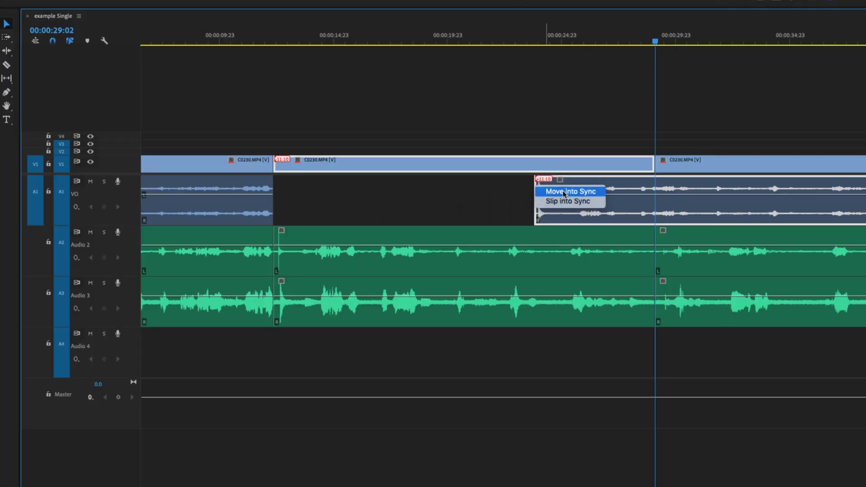
{"action": "left_click", "coordinate": [507, 219]}
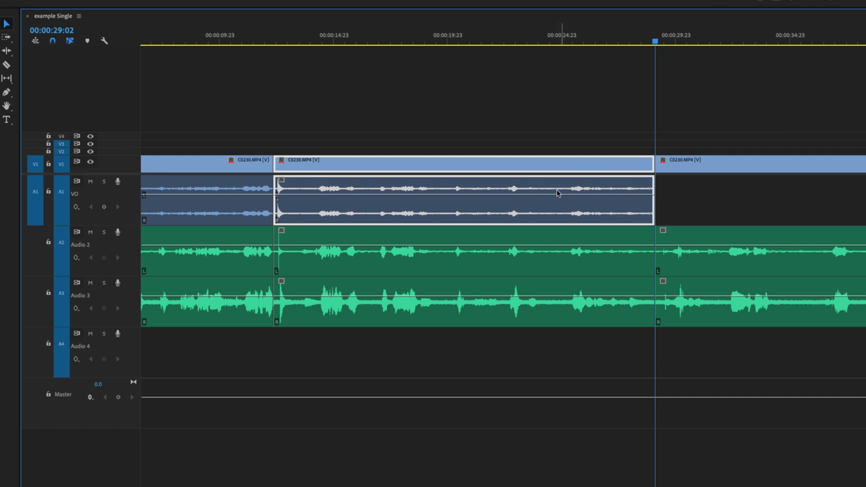
{"action": "key", "text": "ctrl+z"}
{"action": "right_click", "coordinate": [546, 180]}
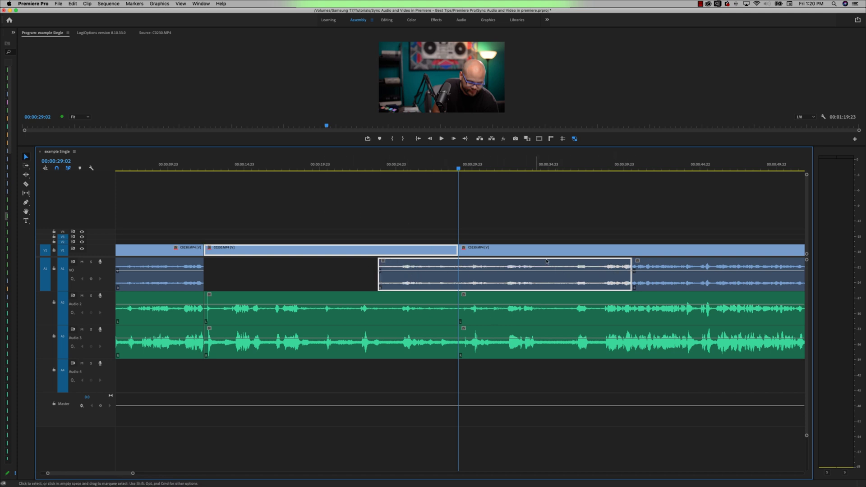
Extend the VO clip's start to the previous clip and move it back into sync with C0230.MP4
{"action": "left_click", "coordinate": [384, 280]}
{"action": "left_click_drag", "start_coordinate": [381, 269], "coordinate": [204, 269]}
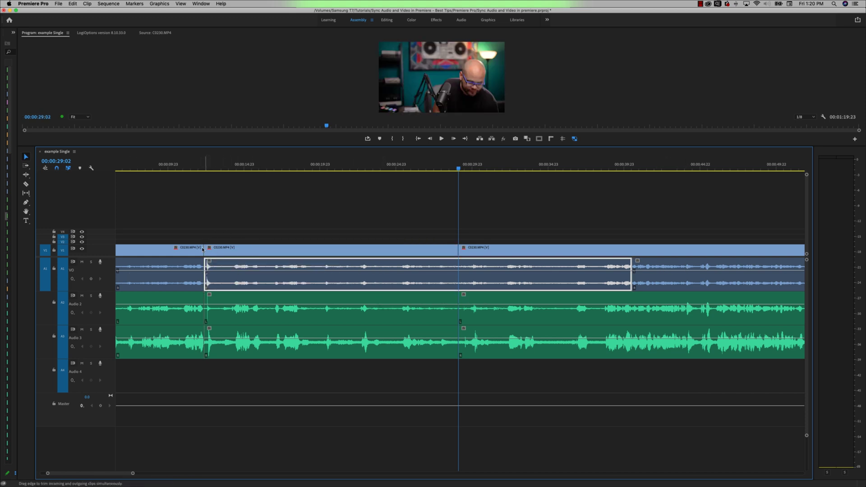
{"action": "key", "text": "minus"}
{"action": "key", "text": "minus"}
{"action": "key", "text": "minus"}
{"action": "key", "text": "minus"}
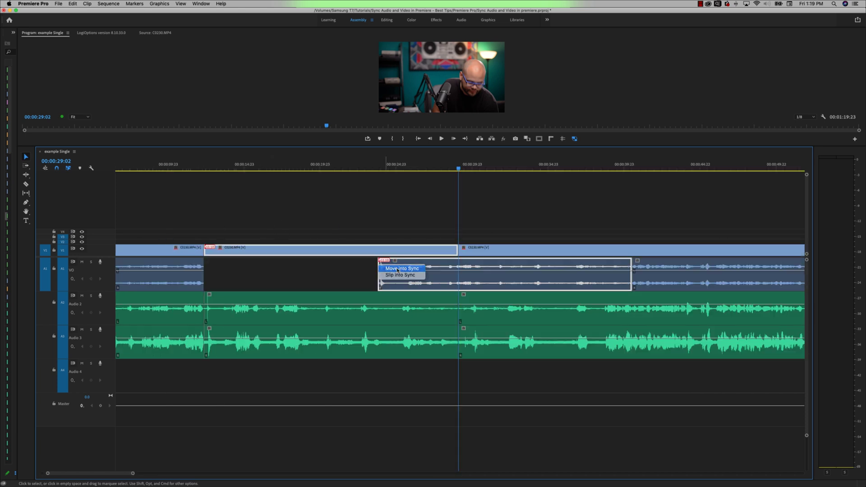
{"action": "left_click", "coordinate": [398, 268]}
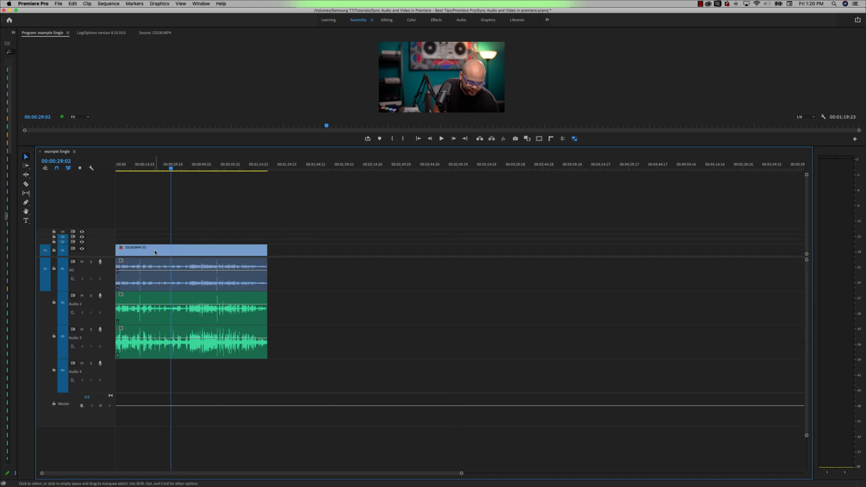
{"action": "left_click", "coordinate": [184, 274]}
Fit the sequence in view and delete the VO audio clip
{"action": "key", "text": "backslash"}
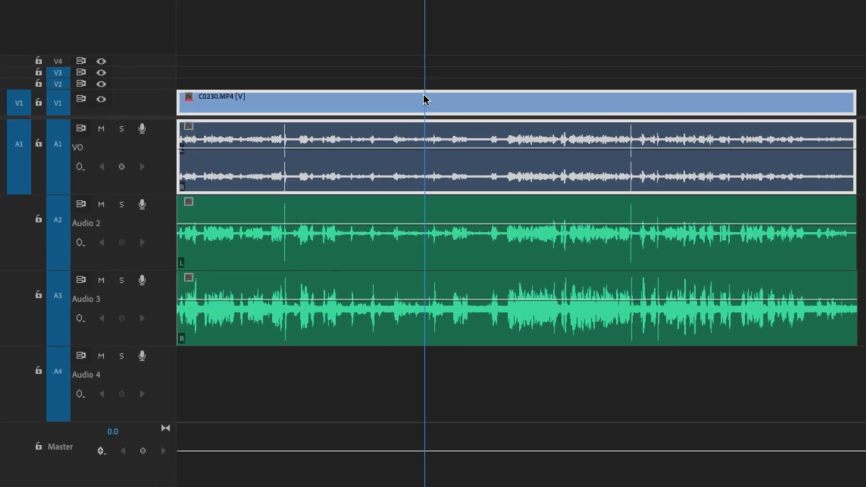
{"action": "key", "text": "super+shift+a"}
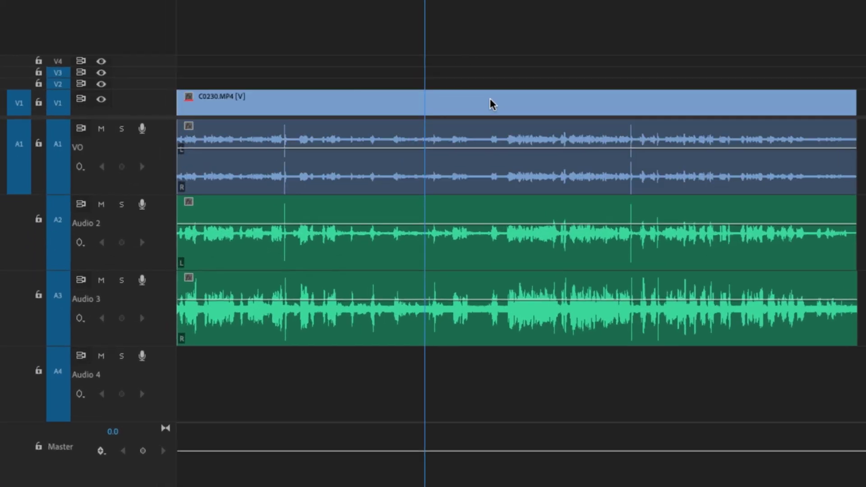
{"action": "left_click", "coordinate": [500, 140]}
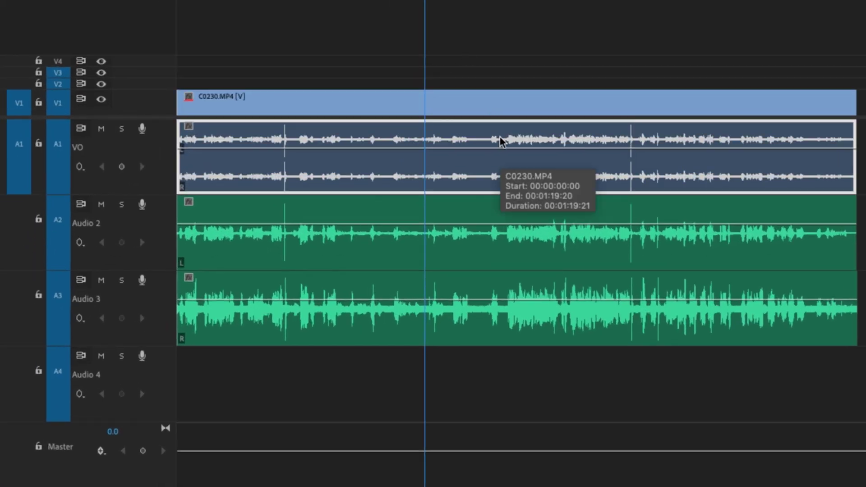
{"action": "key", "text": "Delete"}
Move the Audio 2/Audio 3 clip up to A1 and A2 and link it with the C0230.MP4 video
{"action": "left_click", "coordinate": [700, 339]}
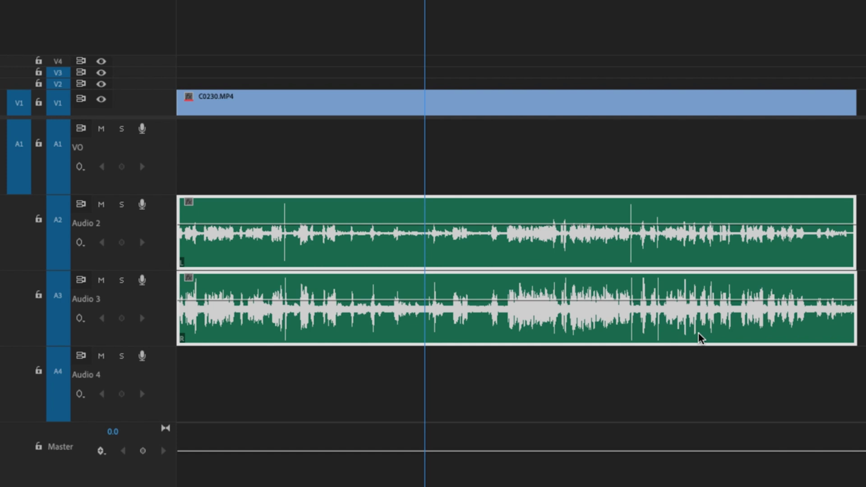
{"action": "left_click_drag", "start_coordinate": [700, 339], "coordinate": [727, 261]}
{"action": "left_click", "coordinate": [770, 74]}
{"action": "key", "text": "minus"}
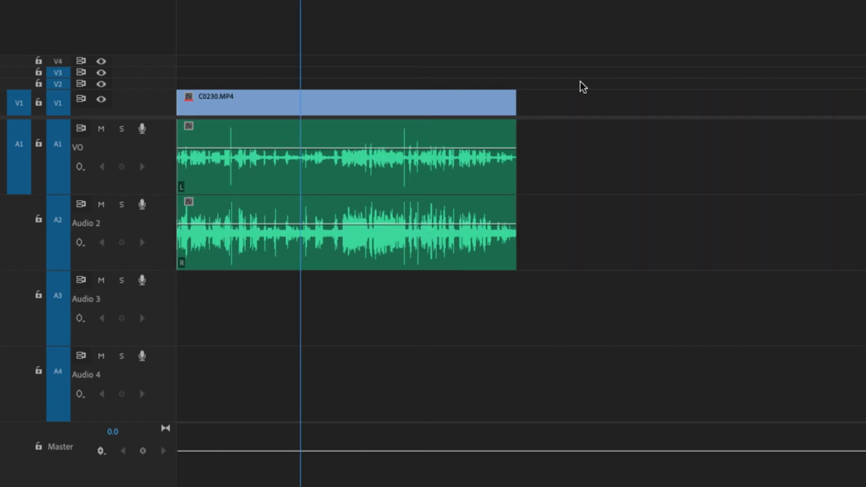
{"action": "left_click_drag", "start_coordinate": [636, 20], "coordinate": [341, 103]}
{"action": "right_click", "coordinate": [342, 103]}
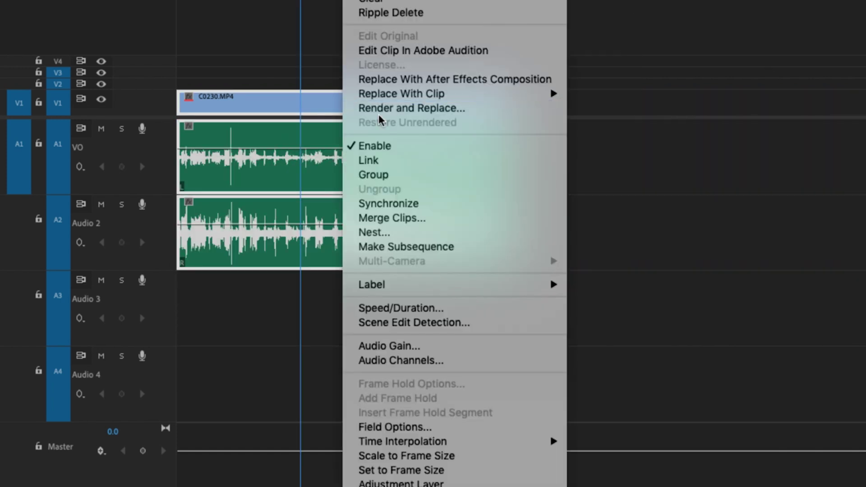
{"action": "left_click", "coordinate": [441, 167]}
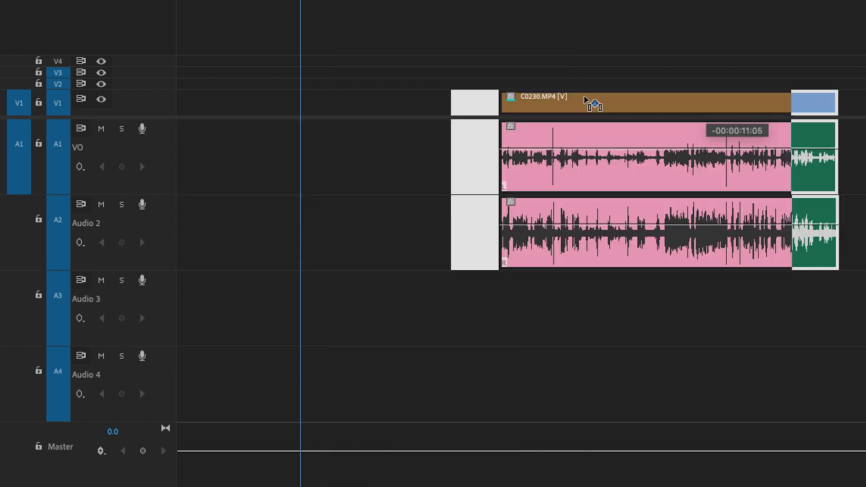
Shift the A1 and A2 audio clips later so they start after the video
{"action": "left_click", "coordinate": [406, 93]}
{"action": "left_click", "coordinate": [499, 203]}
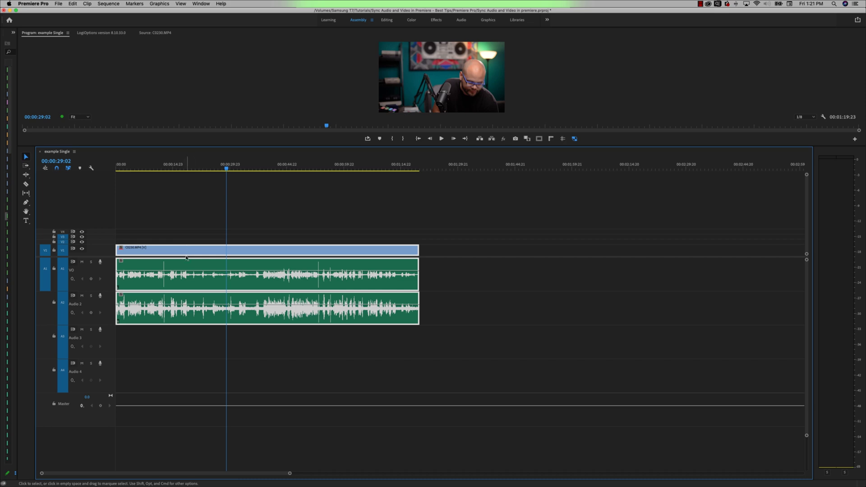
{"action": "left_click", "coordinate": [202, 246]}
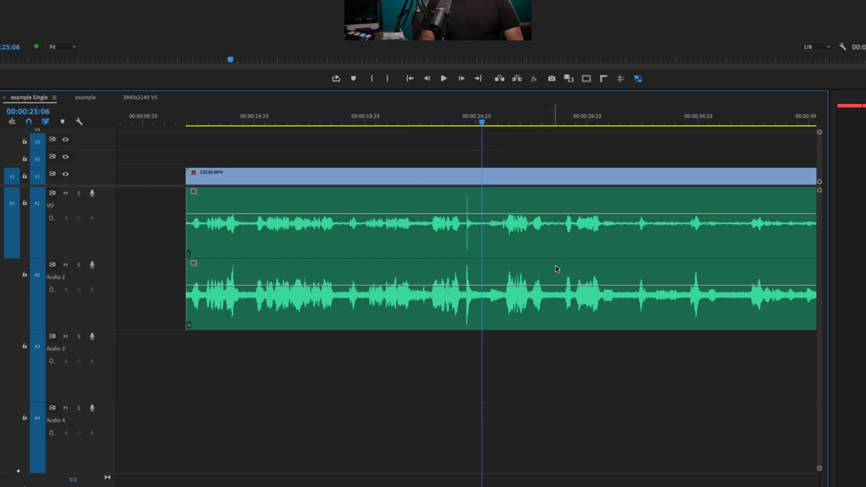
{"action": "left_click", "coordinate": [559, 255]}
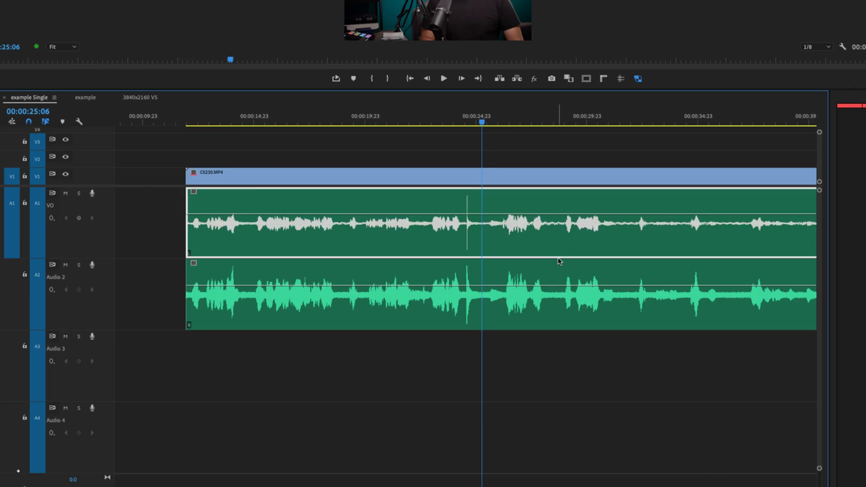
{"action": "left_click", "coordinate": [557, 294], "text": "shift"}
{"action": "left_click_drag", "start_coordinate": [520, 249], "coordinate": [650, 249]}
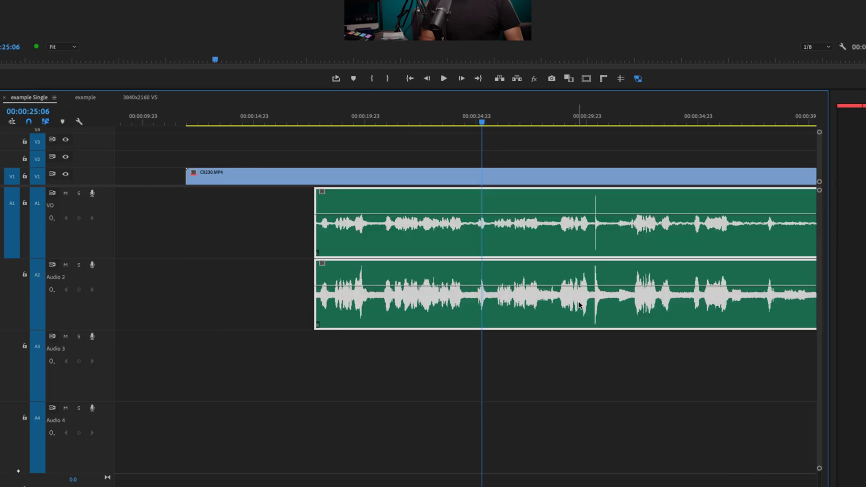
{"action": "left_click", "coordinate": [581, 344]}
Play the sequence to hear the offset sound, then drag the audio clips down to A2 and A3
{"action": "key", "text": "minus"}
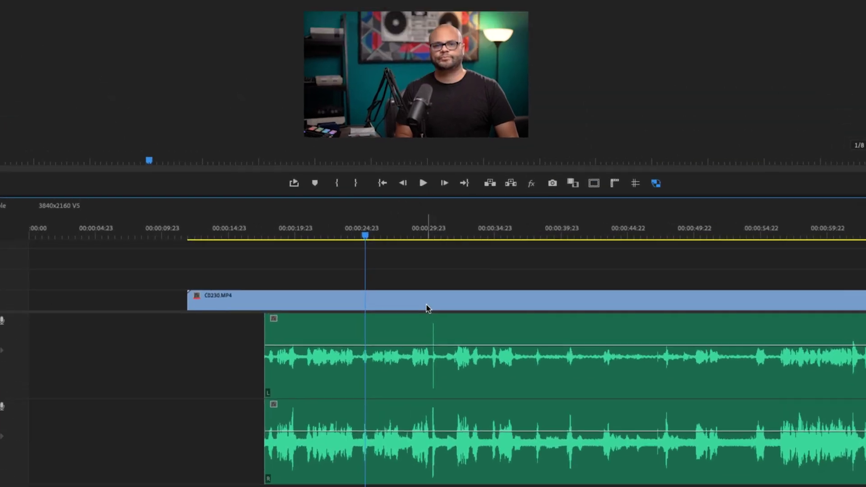
{"action": "key", "text": "space"}
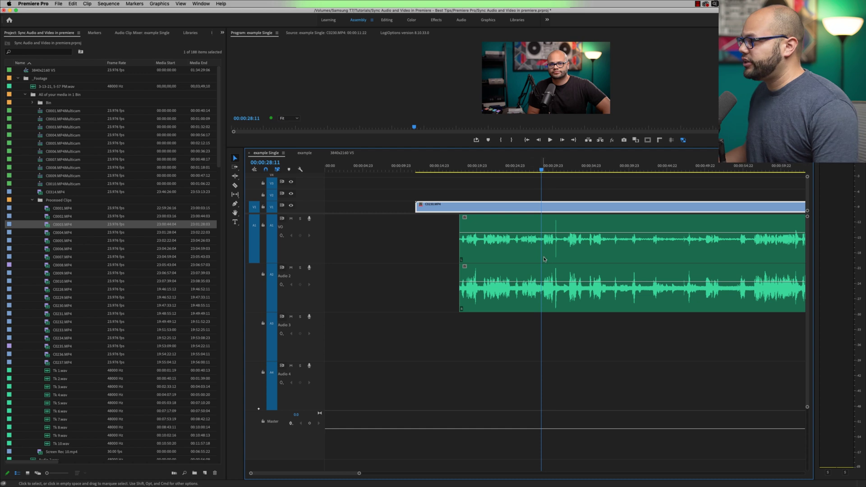
{"action": "left_click_drag", "start_coordinate": [544, 259], "coordinate": [548, 292]}
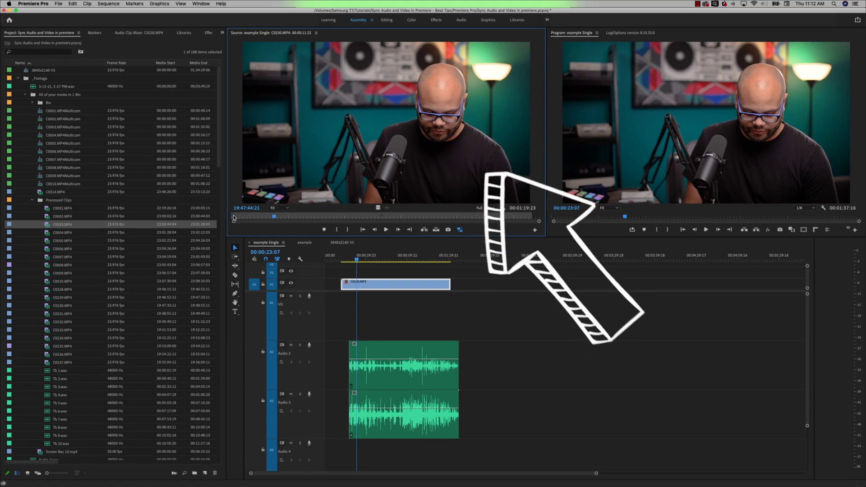
Scrub the source clip to the slate, trim its out point, then restore the full range
{"action": "left_click_drag", "start_coordinate": [274, 216], "coordinate": [276, 217]}
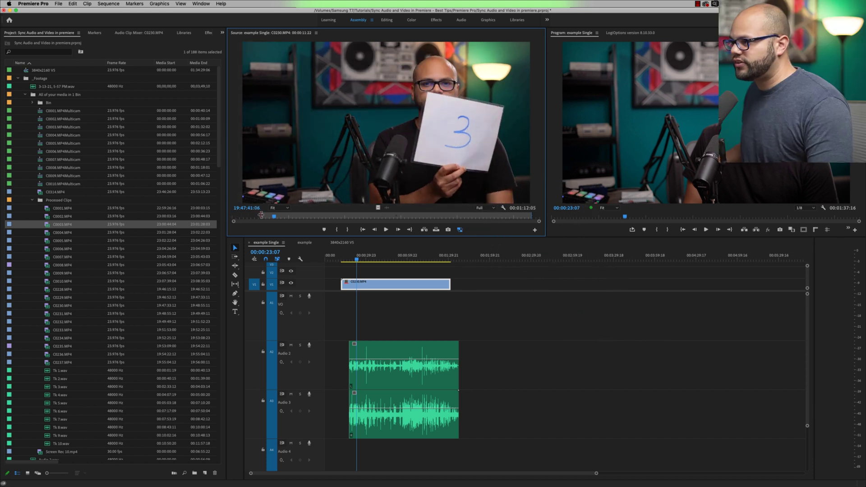
{"action": "left_click_drag", "start_coordinate": [215, 288], "coordinate": [210, 288]}
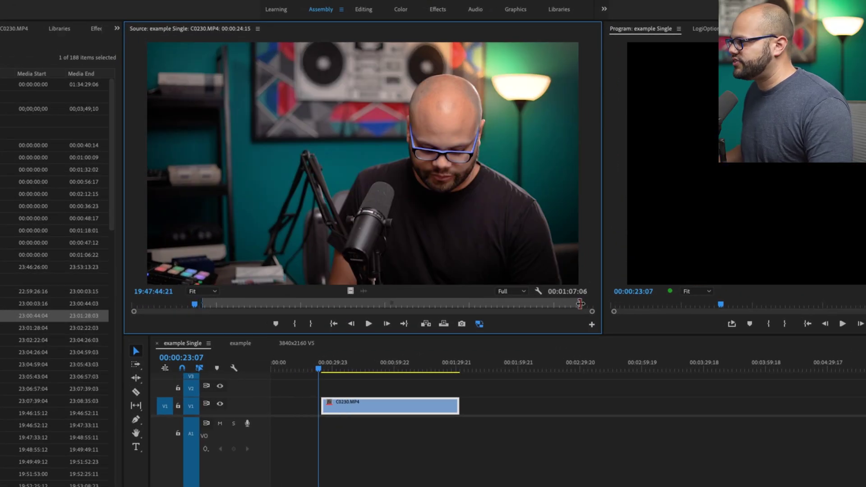
{"action": "left_click_drag", "start_coordinate": [581, 304], "coordinate": [342, 304]}
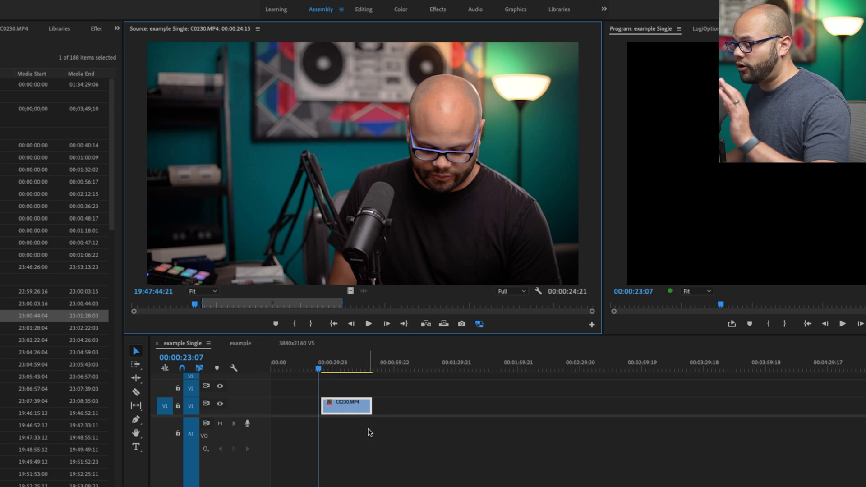
{"action": "key", "text": "alt+x"}
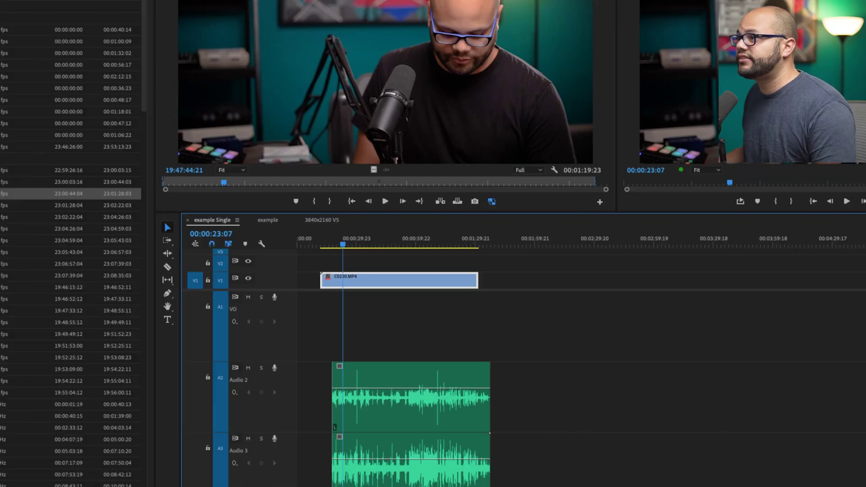
{"action": "left_click", "coordinate": [108, 3]}
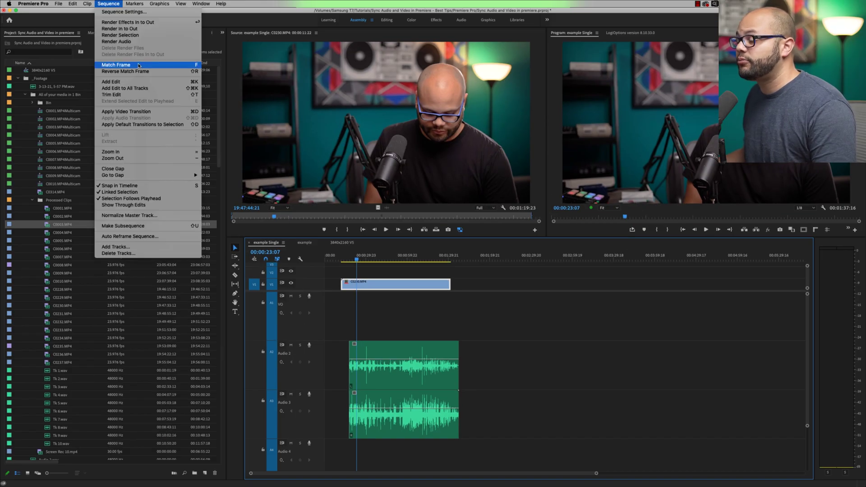
{"action": "left_click", "coordinate": [365, 271]}
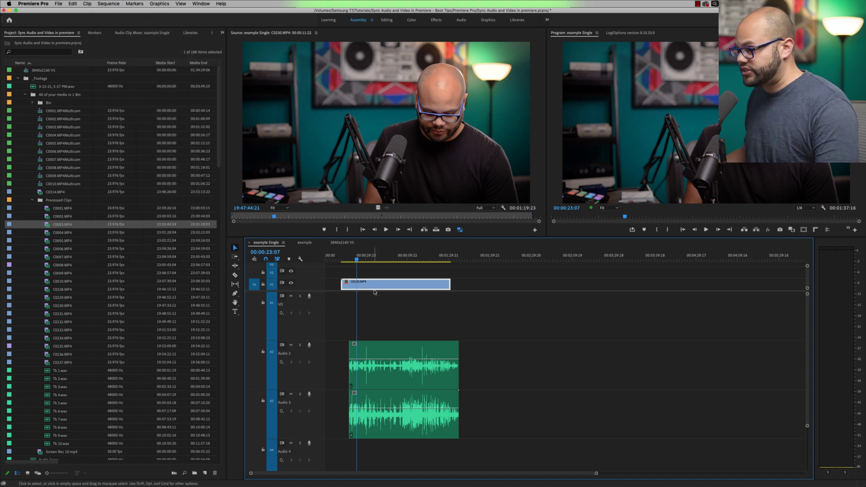
Match-frame C0230.MP4 into the source viewer, cue it to 19:48:38:13, and play it
{"action": "key", "text": "f"}
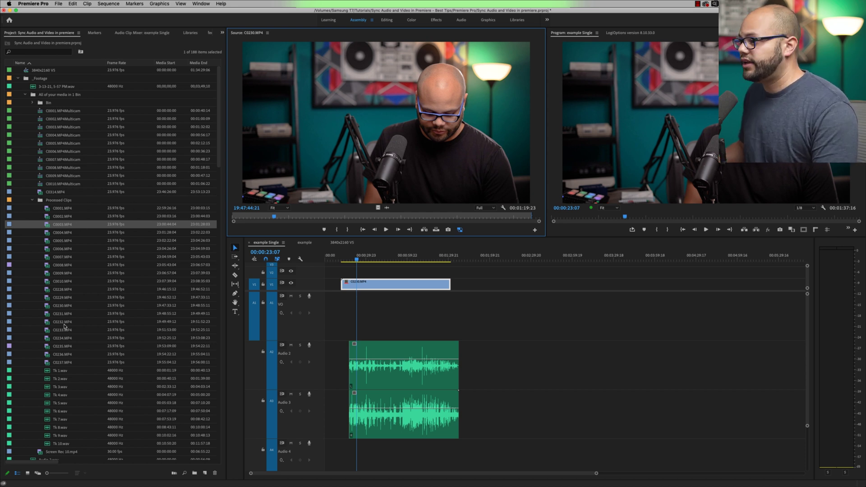
{"action": "key", "text": "shift+f"}
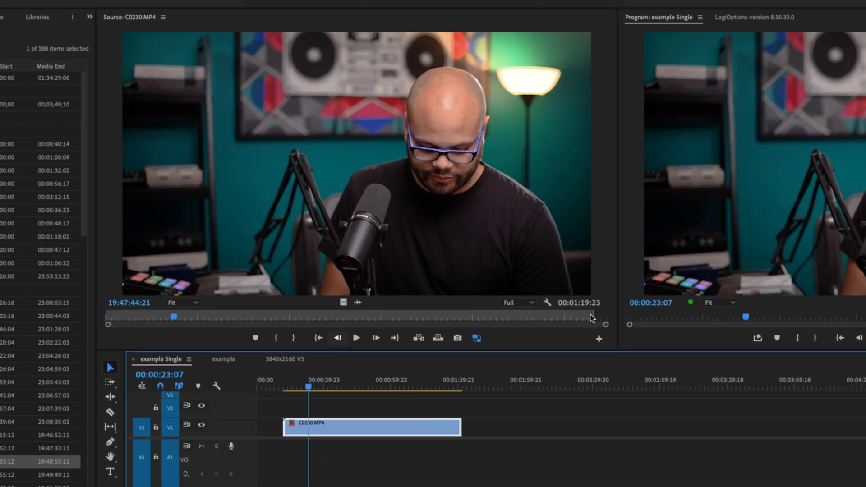
{"action": "left_click", "coordinate": [501, 318]}
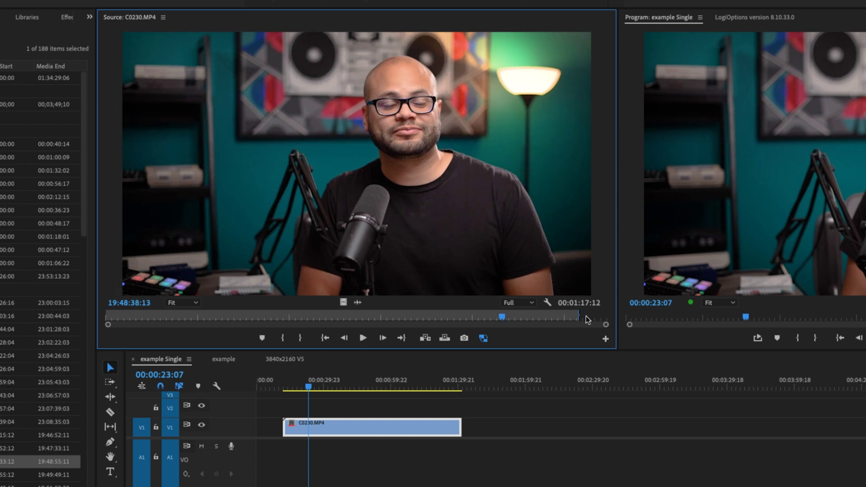
{"action": "key", "text": "space"}
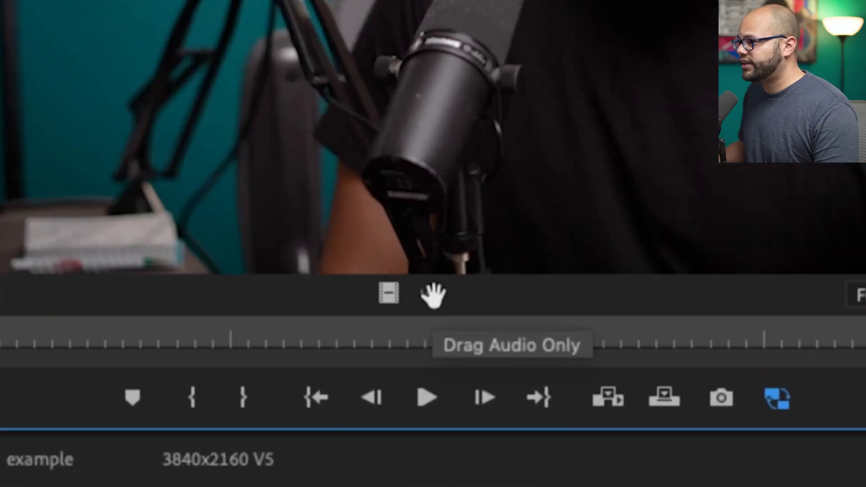
Drop only C0230.MP4's audio onto A1 beneath its video clip and fit the sequence in view
{"action": "left_click_drag", "start_coordinate": [433, 296], "coordinate": [223, 486]}
{"action": "left_click_drag", "start_coordinate": [221, 264], "coordinate": [286, 248]}
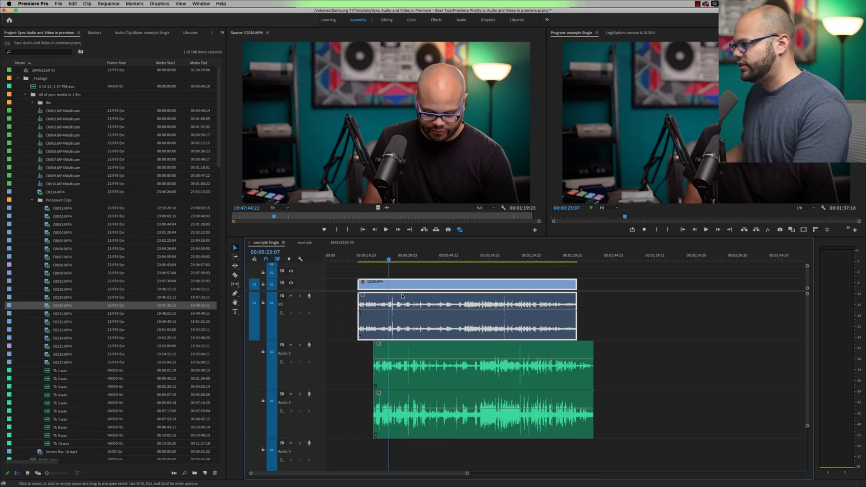
{"action": "key", "text": "backslash"}
{"action": "left_click", "coordinate": [583, 351]}
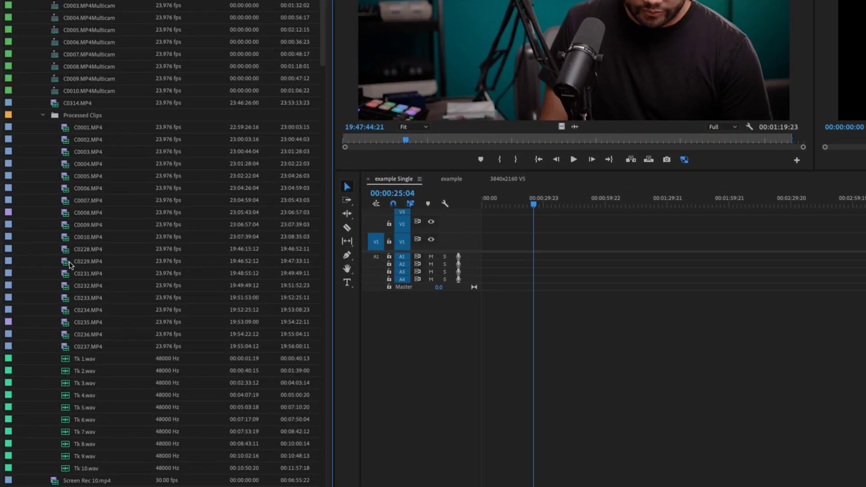
Add C0228.MP4 to the timeline with its audio, then delete the placed clips
{"action": "left_click_drag", "start_coordinate": [65, 250], "coordinate": [539, 248]}
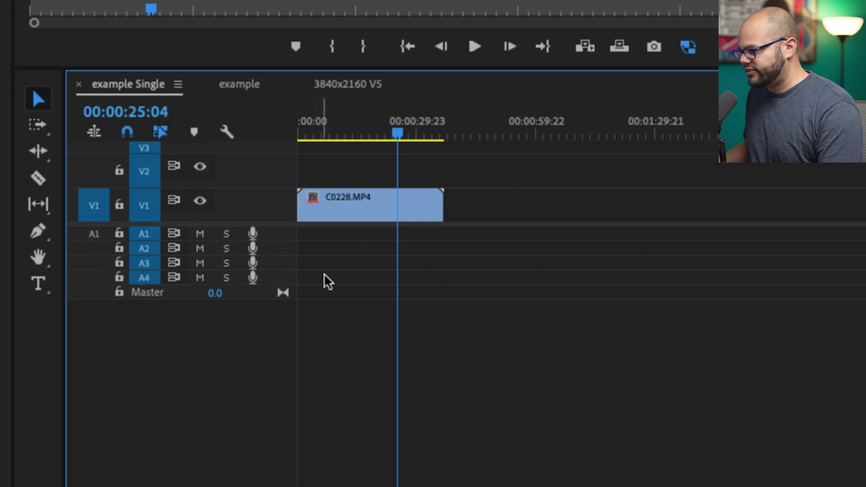
{"action": "scroll", "coordinate": [288, 256], "scroll_direction": "up", "scroll_amount": 3}
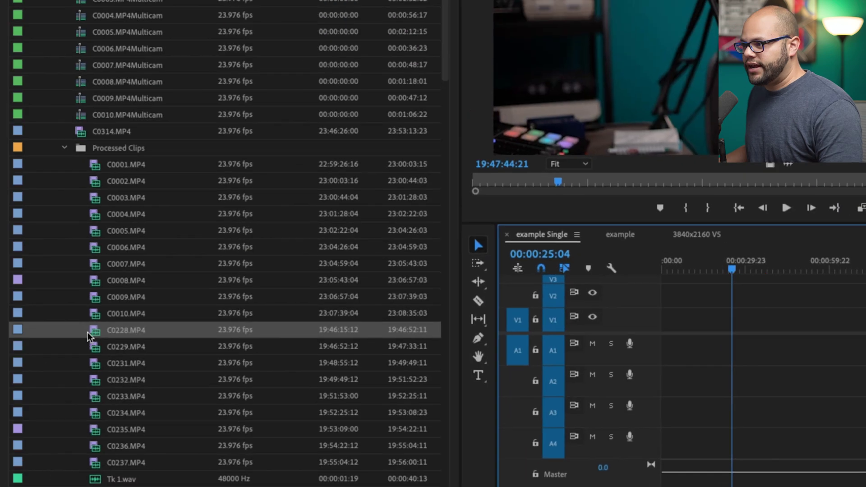
{"action": "left_click_drag", "start_coordinate": [108, 330], "coordinate": [694, 326]}
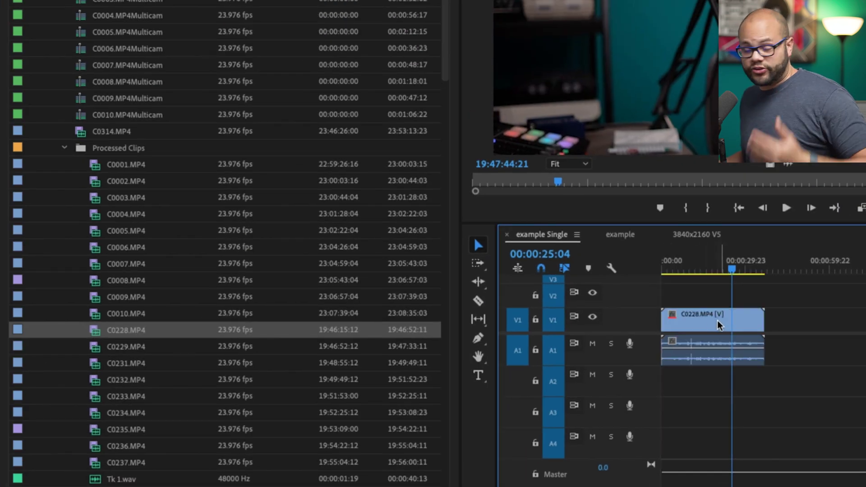
{"action": "left_click_drag", "start_coordinate": [818, 317], "coordinate": [742, 349]}
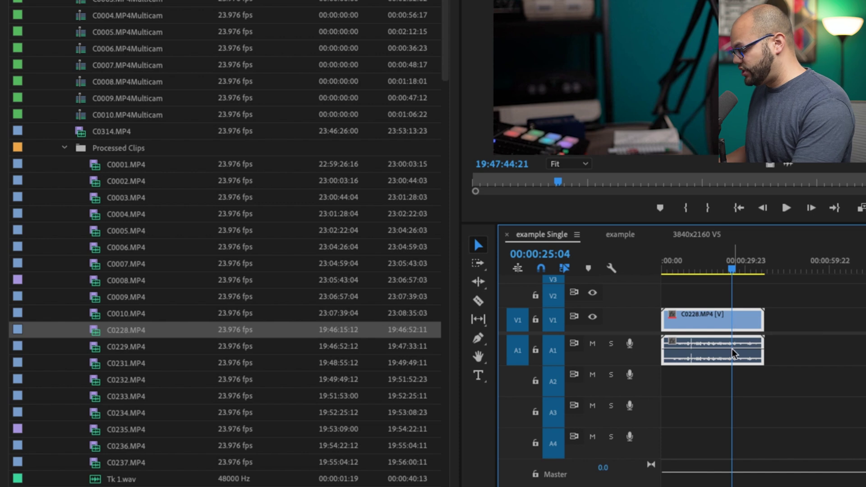
{"action": "key", "text": "Delete"}
Retry with V1 patched off, then re-enable V1 and place C0228.MP4 at 00:00 with video and audio
{"action": "left_click", "coordinate": [519, 323]}
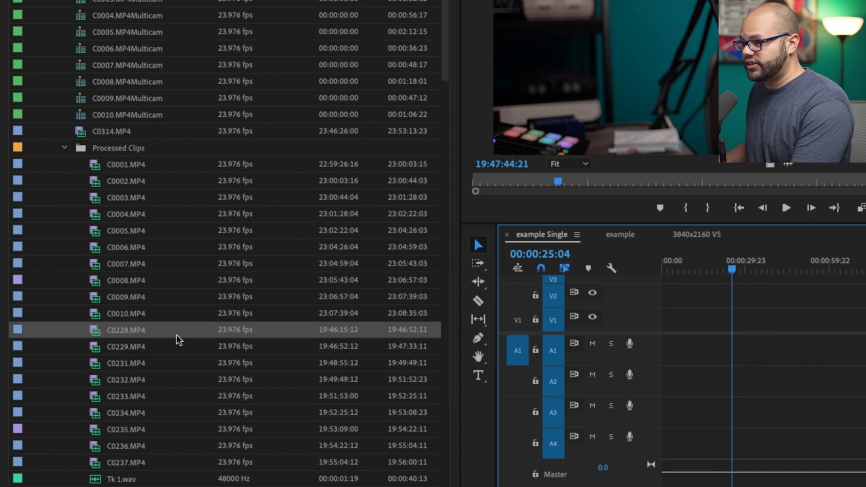
{"action": "left_click_drag", "start_coordinate": [124, 334], "coordinate": [663, 350]}
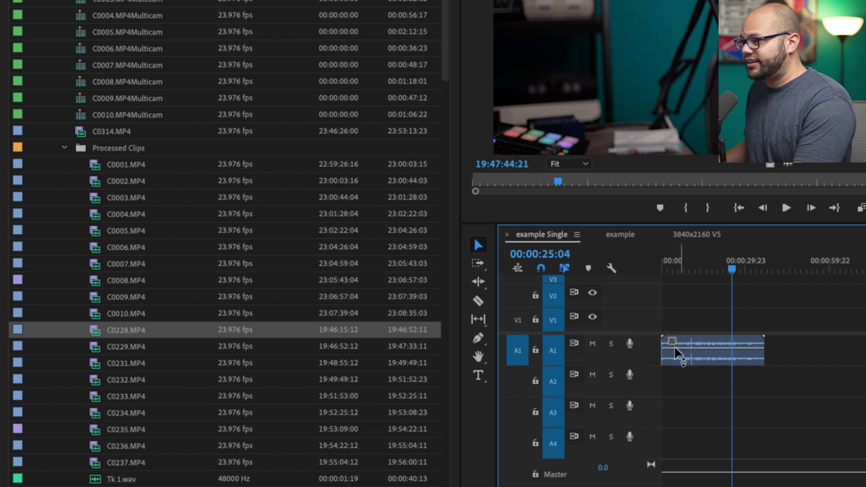
{"action": "left_click", "coordinate": [694, 354]}
{"action": "key", "text": "Delete"}
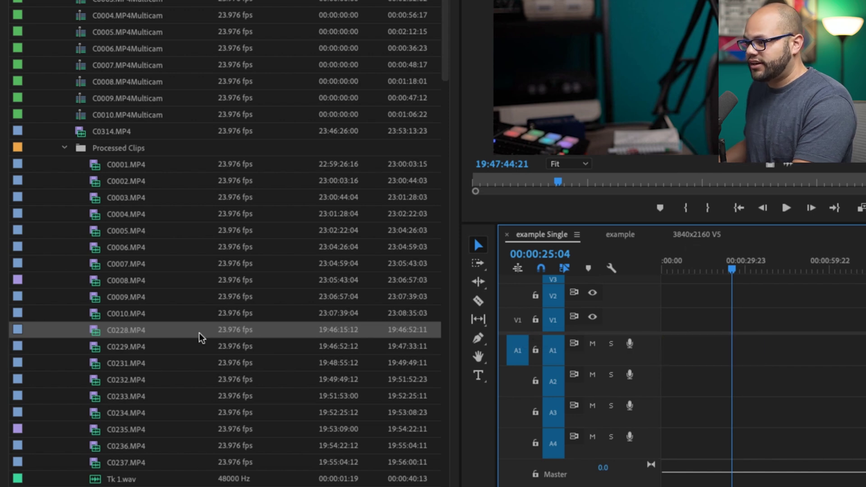
{"action": "left_click", "coordinate": [518, 320]}
{"action": "left_click_drag", "start_coordinate": [94, 330], "coordinate": [645, 334]}
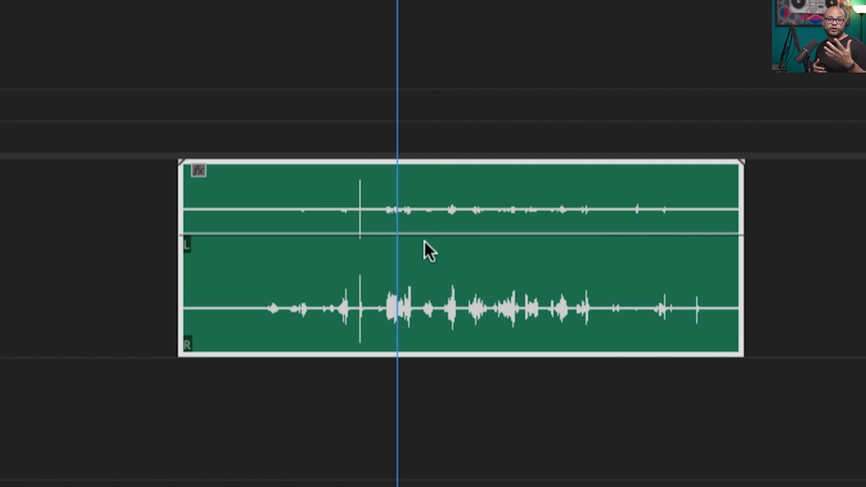
Zoom out so both green Tk 1.wav audio clips are visible, and open the first clip's context menu
{"action": "key", "text": "minus"}
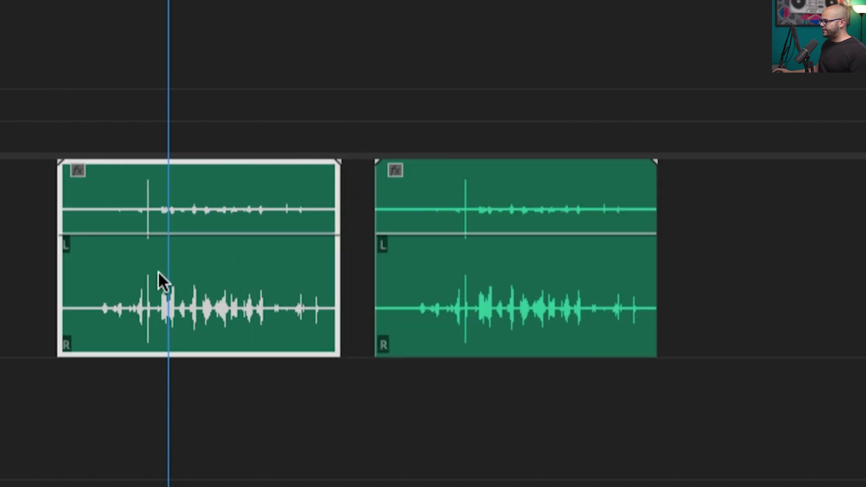
{"action": "right_click", "coordinate": [232, 284]}
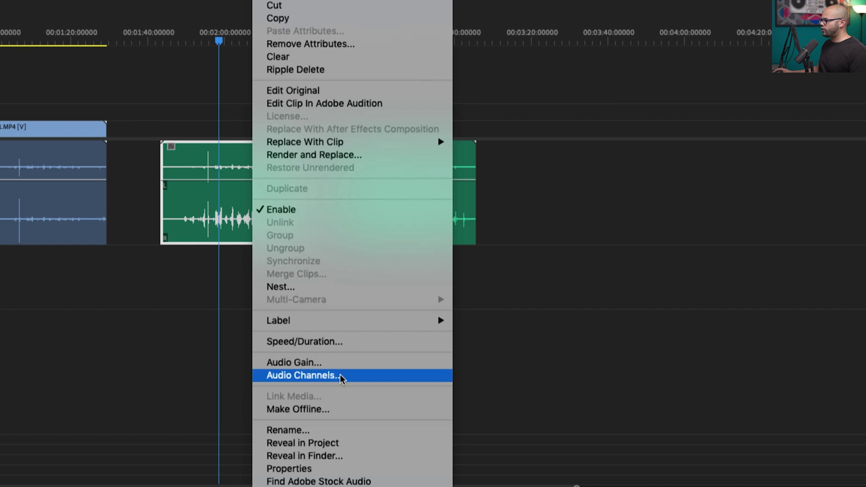
Map the clip's right channel to the source's left channel in Audio Channels, then select the next audio clip
{"action": "left_click", "coordinate": [340, 374]}
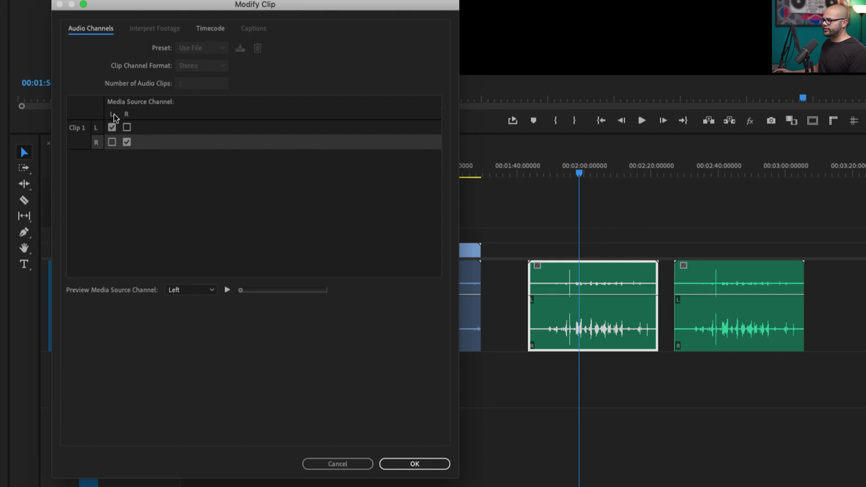
{"action": "left_click", "coordinate": [112, 142]}
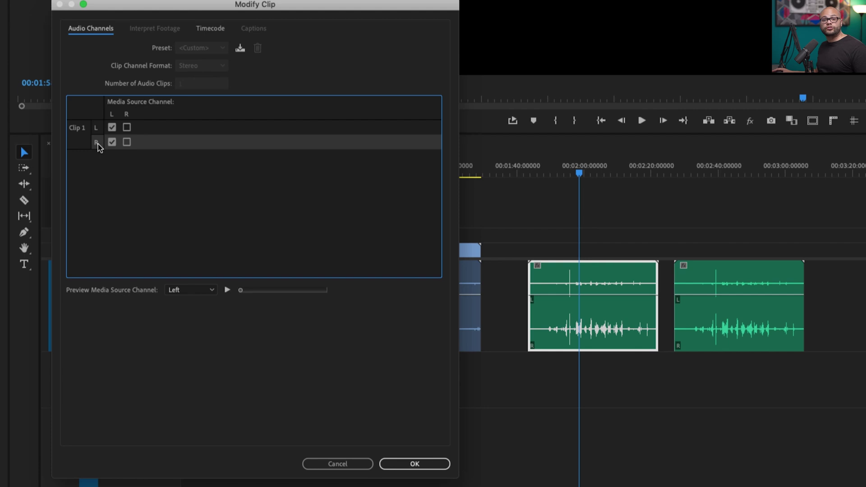
{"action": "left_click", "coordinate": [420, 464]}
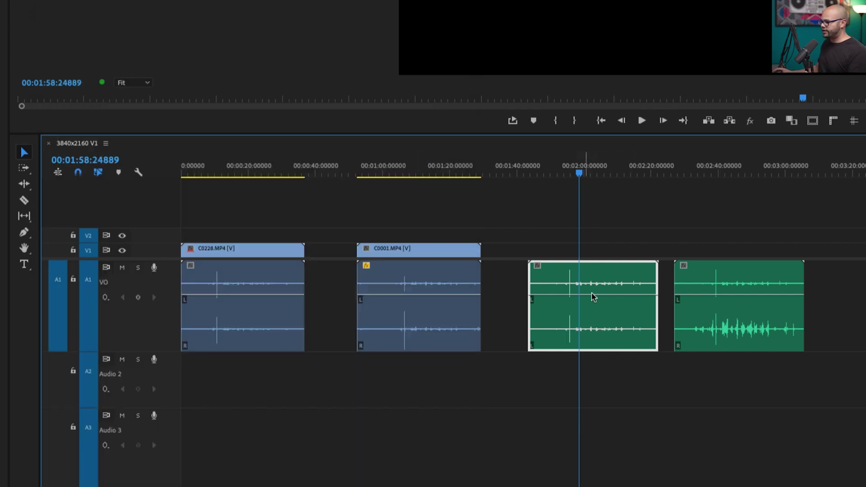
{"action": "key", "text": "ctrl+Down"}
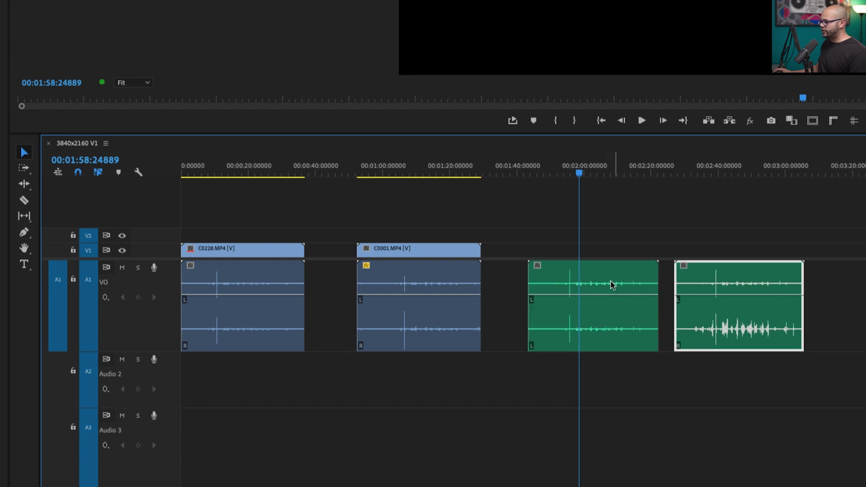
Feed the fourth green clip's right channel to both sides and move it onto Audio 2
{"action": "right_click", "coordinate": [747, 285]}
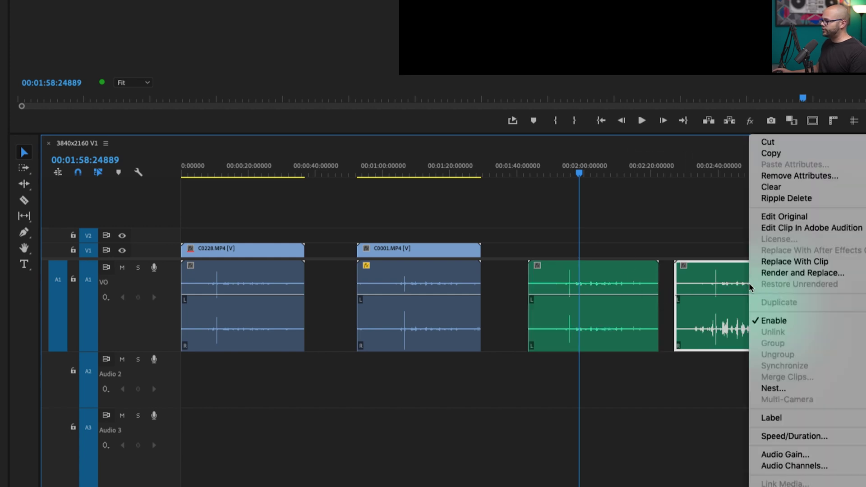
{"action": "left_click", "coordinate": [850, 467]}
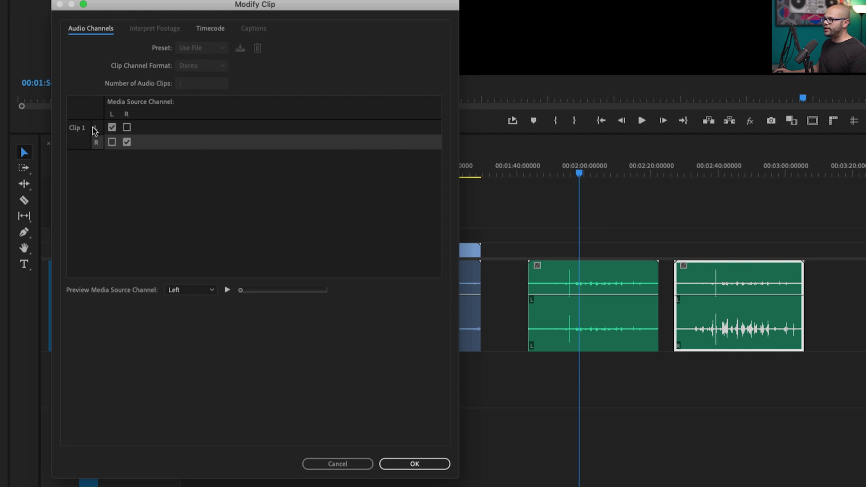
{"action": "left_click", "coordinate": [127, 127]}
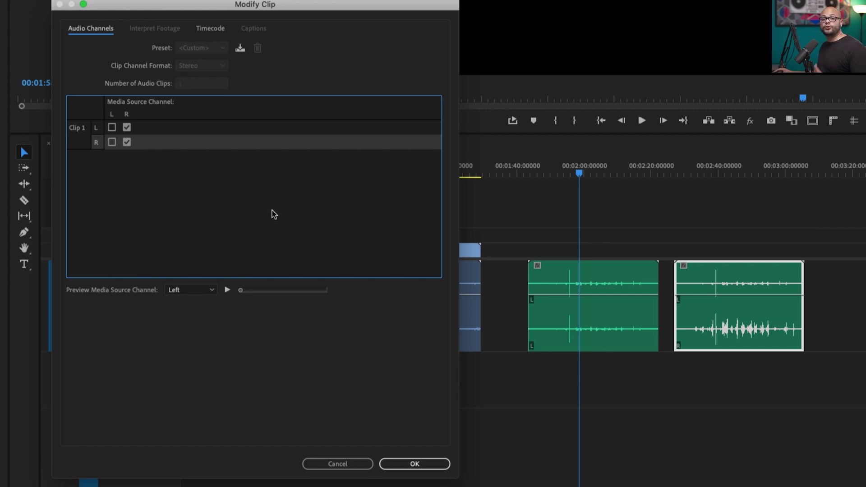
{"action": "left_click", "coordinate": [437, 464]}
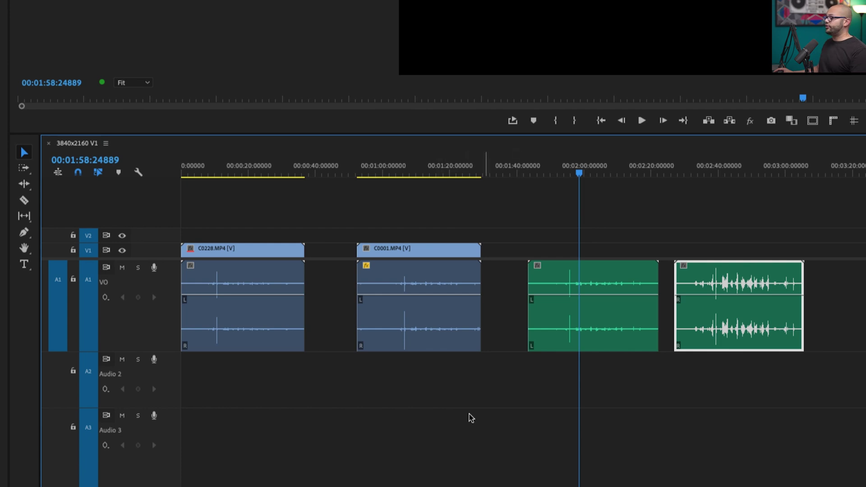
{"action": "left_click_drag", "start_coordinate": [748, 316], "coordinate": [611, 362]}
{"action": "left_click", "coordinate": [610, 363]}
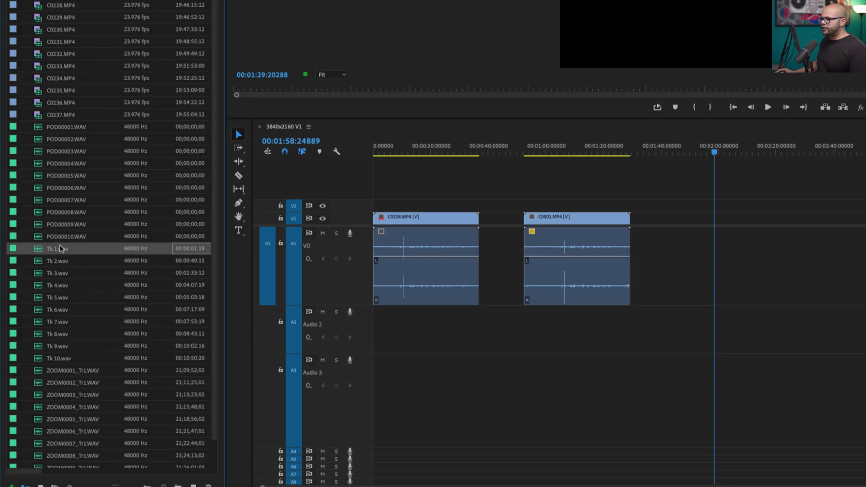
Set Tk 1–Tk 10.wav to the Mono audio channel preset, two mono clips each
{"action": "left_click_drag", "start_coordinate": [60, 249], "coordinate": [57, 355]}
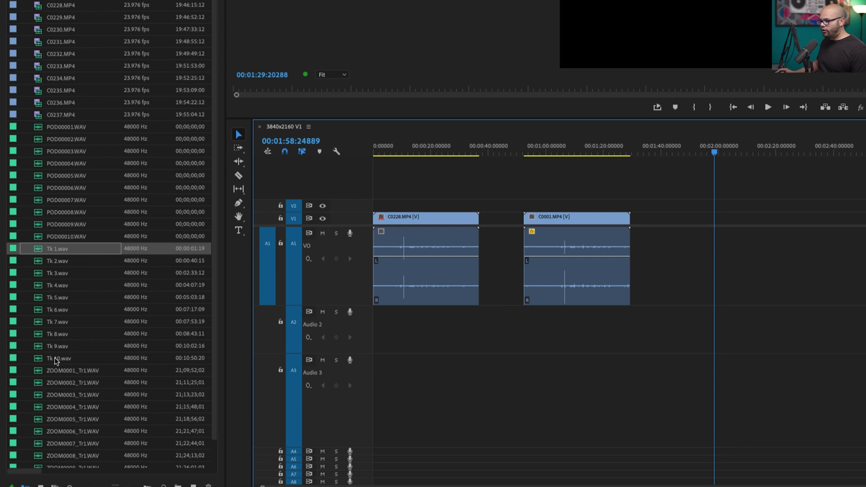
{"action": "left_click", "coordinate": [57, 358], "text": "shift"}
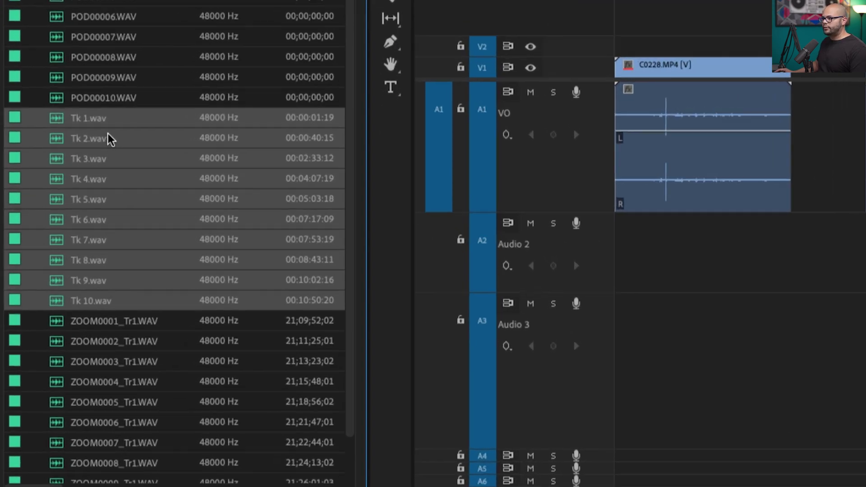
{"action": "right_click", "coordinate": [72, 263]}
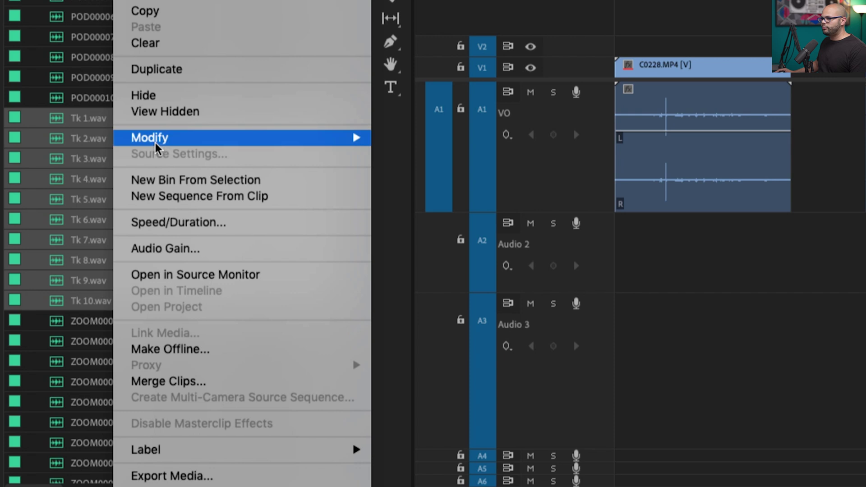
{"action": "mouse_move", "coordinate": [130, 141]}
{"action": "left_click", "coordinate": [439, 142]}
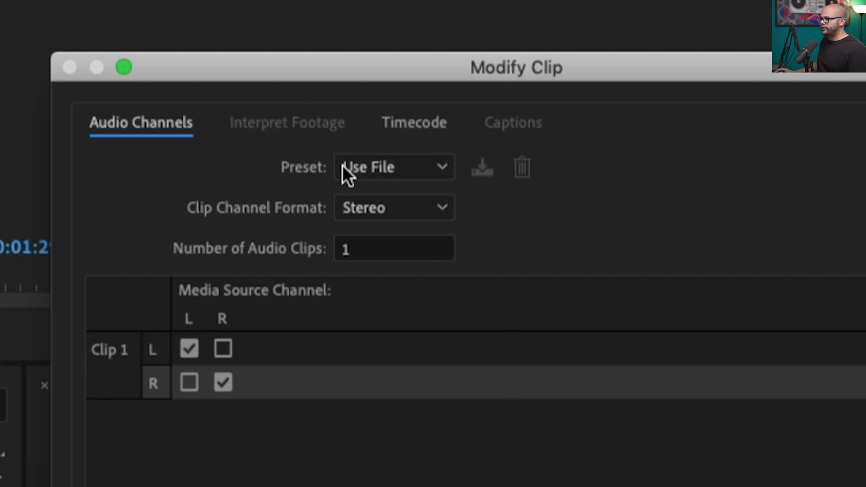
{"action": "left_click", "coordinate": [405, 170]}
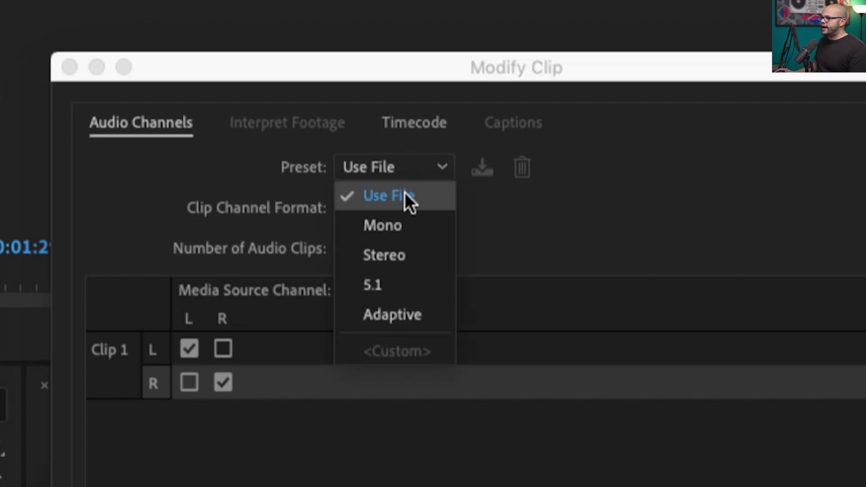
{"action": "left_click", "coordinate": [402, 216]}
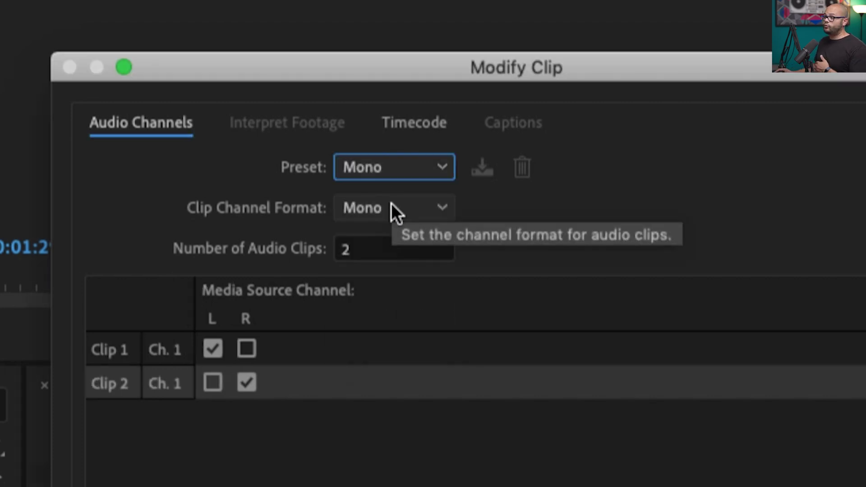
{"action": "left_click", "coordinate": [378, 204]}
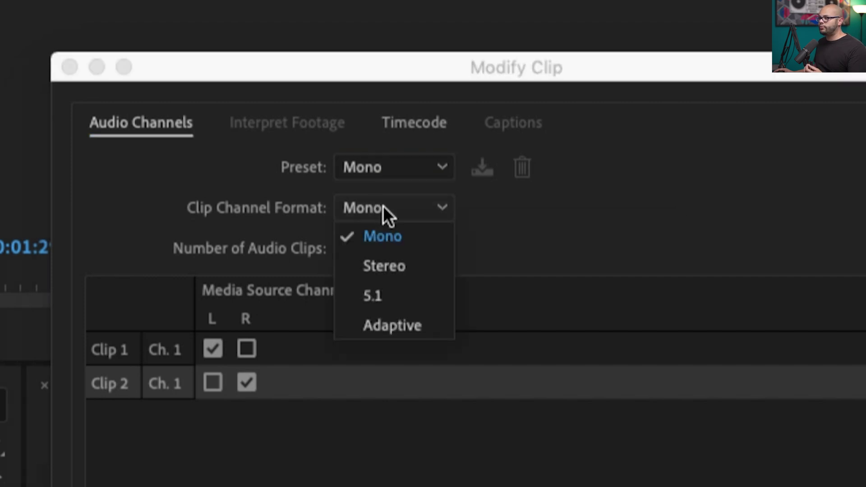
{"action": "left_click", "coordinate": [545, 233]}
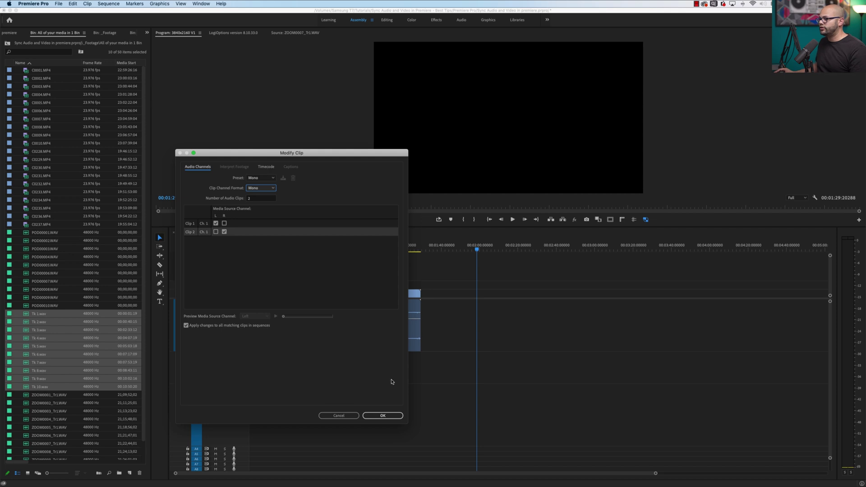
{"action": "left_click", "coordinate": [383, 416]}
Place Tk 1–Tk 10.wav on the timeline, zoom out, and step through the clips
{"action": "left_click", "coordinate": [44, 388], "text": "shift"}
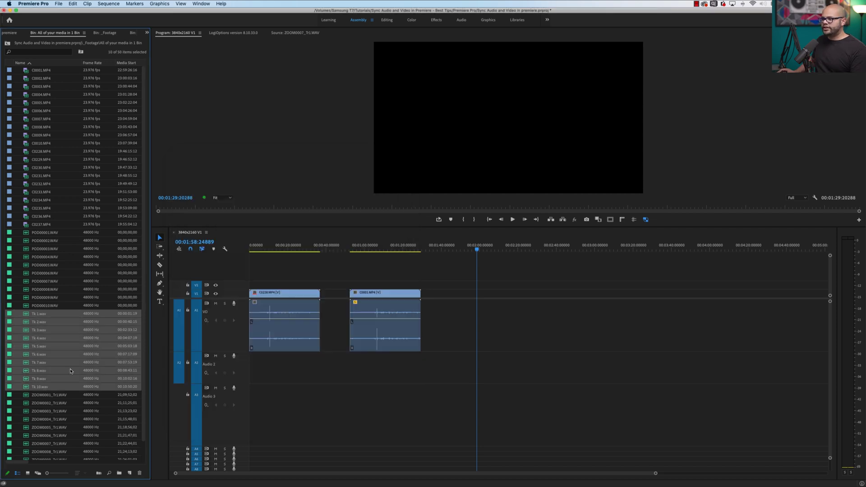
{"action": "left_click_drag", "start_coordinate": [48, 314], "coordinate": [453, 333]}
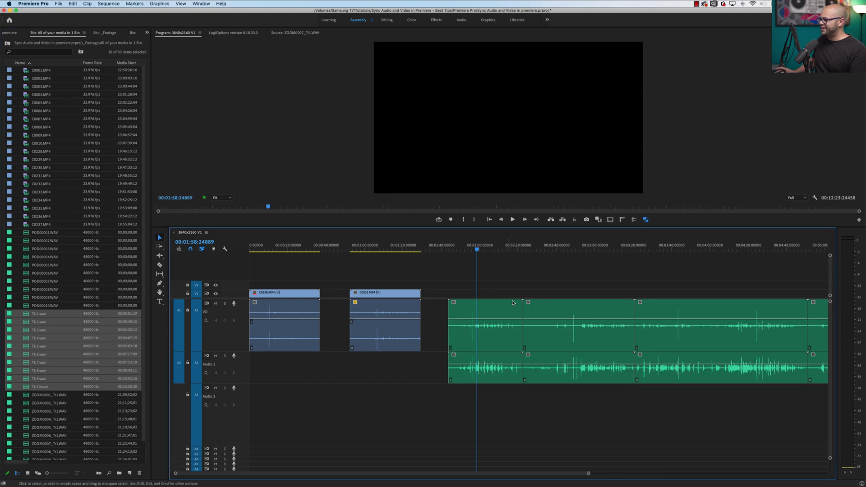
{"action": "key", "text": "minus"}
{"action": "key", "text": "minus"}
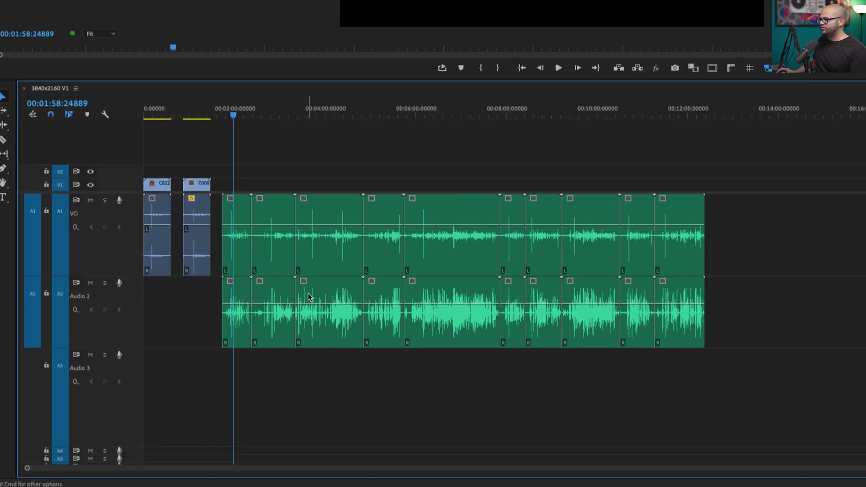
{"action": "left_click", "coordinate": [337, 360]}
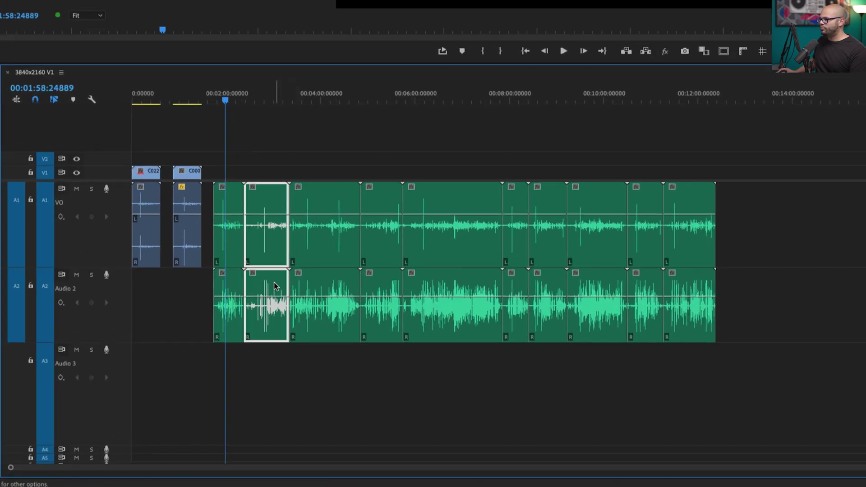
{"action": "left_click", "coordinate": [331, 239]}
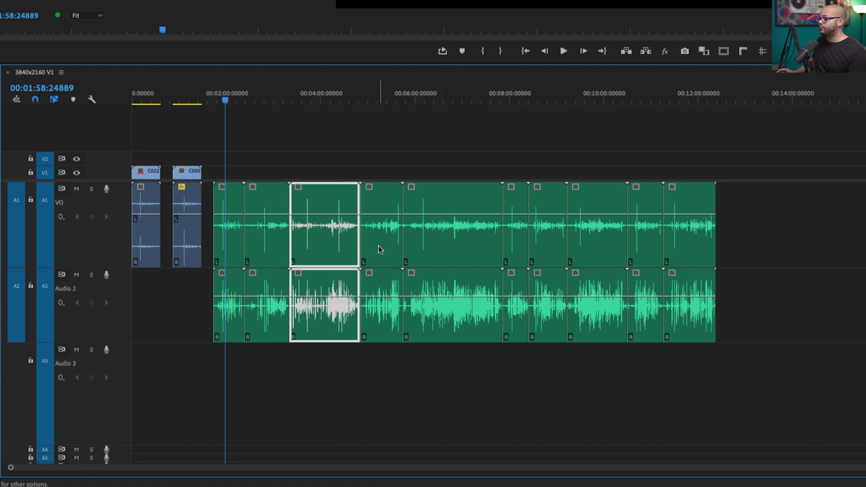
{"action": "key", "text": "ctrl+Down"}
{"action": "key", "text": "ctrl+Down"}
{"action": "key", "text": "ctrl+Down"}
{"action": "key", "text": "ctrl+Down"}
{"action": "key", "text": "ctrl+Down"}
{"action": "key", "text": "ctrl+Down"}
{"action": "key", "text": "ctrl+Down"}
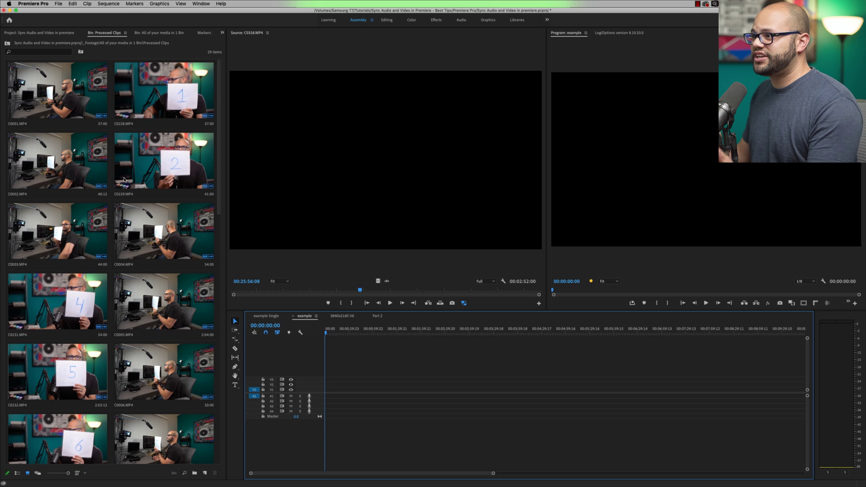
Test-place Tk 7.wav on the timeline, then delete it
{"action": "left_click_drag", "start_coordinate": [218, 134], "coordinate": [218, 161]}
{"action": "scroll", "coordinate": [197, 105], "scroll_direction": "up", "scroll_amount": 5}
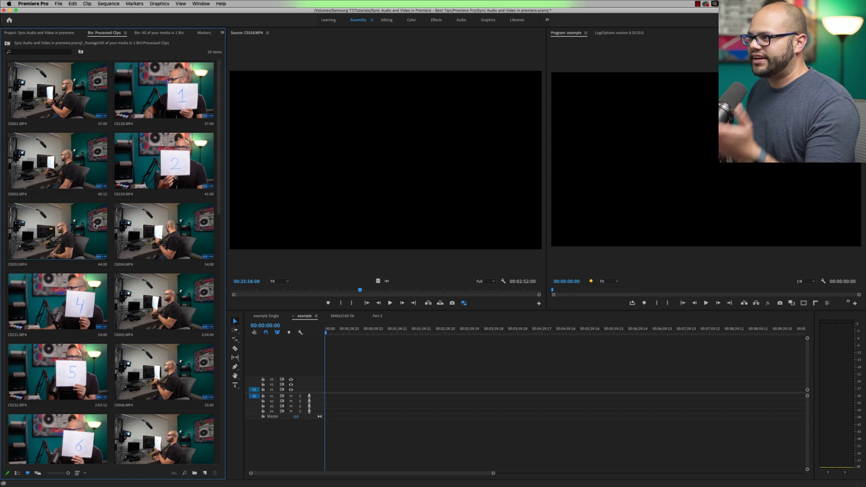
{"action": "left_click_drag", "start_coordinate": [219, 152], "coordinate": [219, 386]}
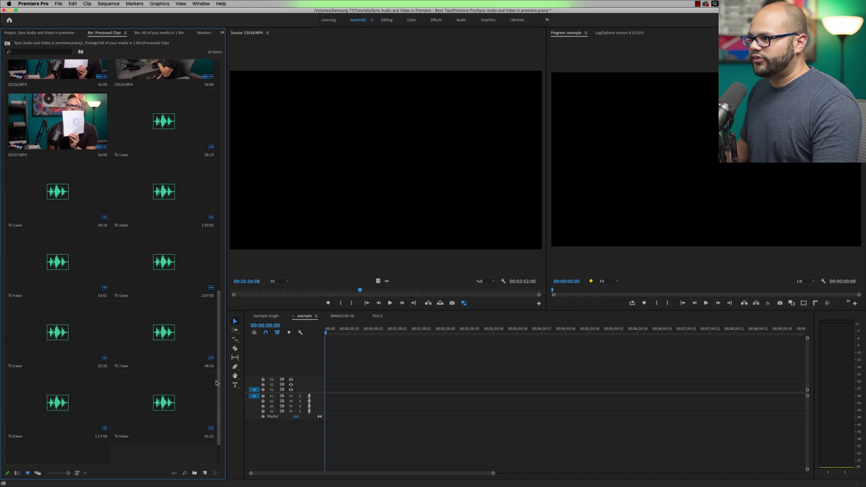
{"action": "left_click", "coordinate": [144, 145]}
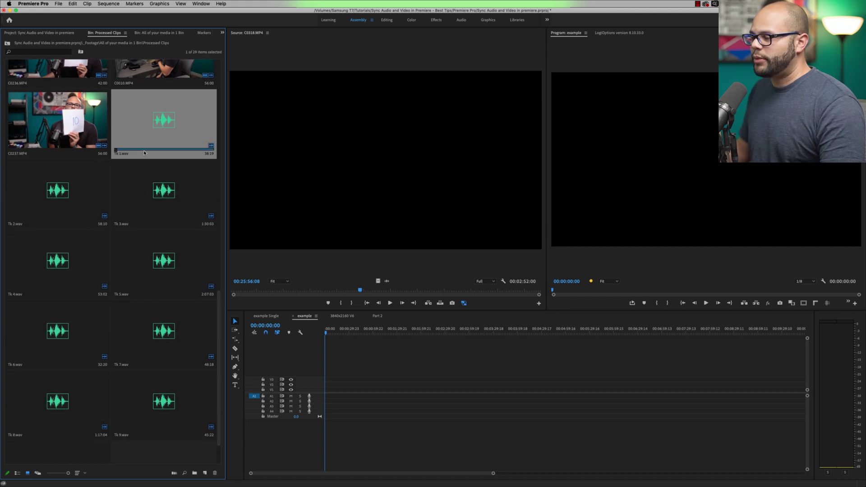
{"action": "scroll", "coordinate": [159, 397], "scroll_direction": "down", "scroll_amount": 2}
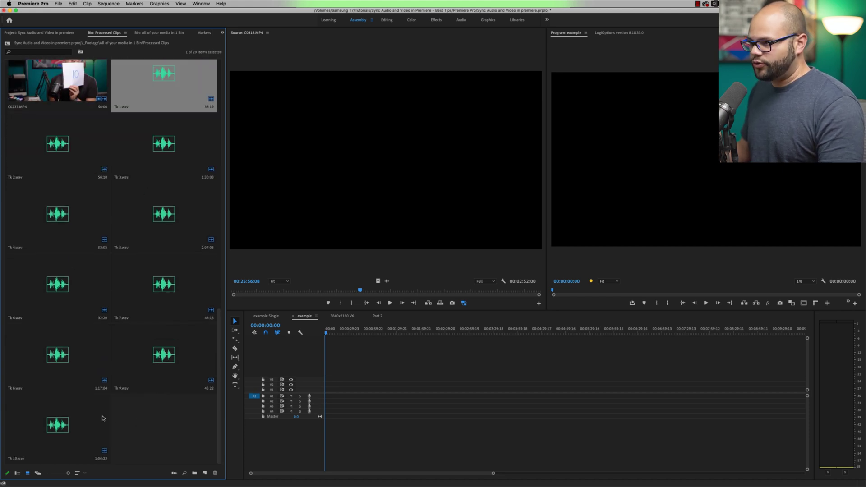
{"action": "left_click", "coordinate": [86, 420], "text": "shift"}
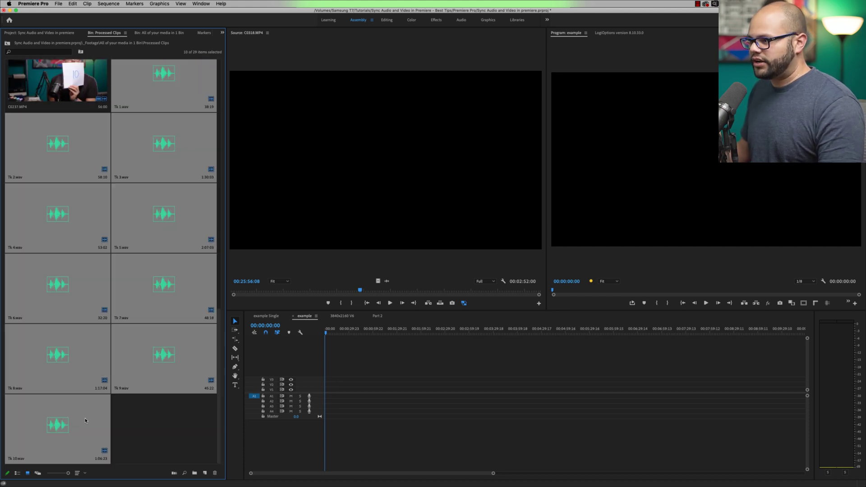
{"action": "left_click", "coordinate": [139, 284]}
{"action": "left_click_drag", "start_coordinate": [139, 284], "coordinate": [328, 424]}
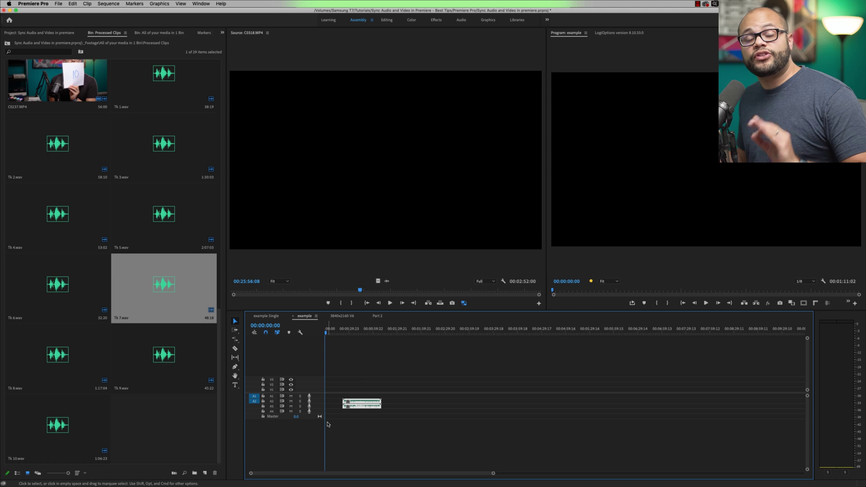
{"action": "key", "text": "Delete"}
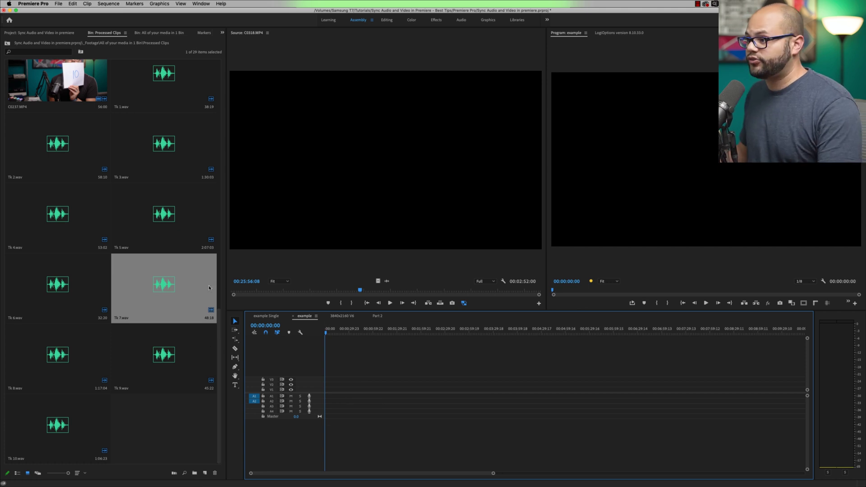
Select all 29 camera and Tk audio clips in the Processed Clips bin
{"action": "scroll", "coordinate": [171, 283], "scroll_direction": "up", "scroll_amount": 10}
{"action": "left_click", "coordinate": [100, 109]}
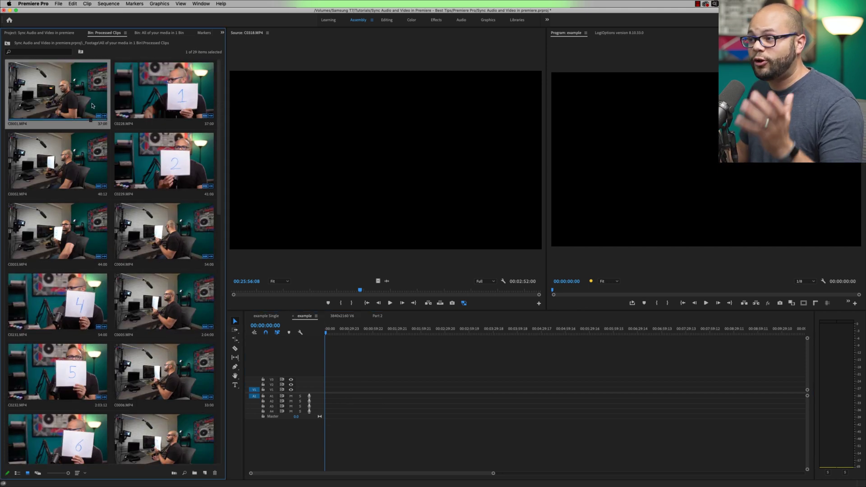
{"action": "scroll", "coordinate": [121, 243], "scroll_direction": "down", "scroll_amount": 10}
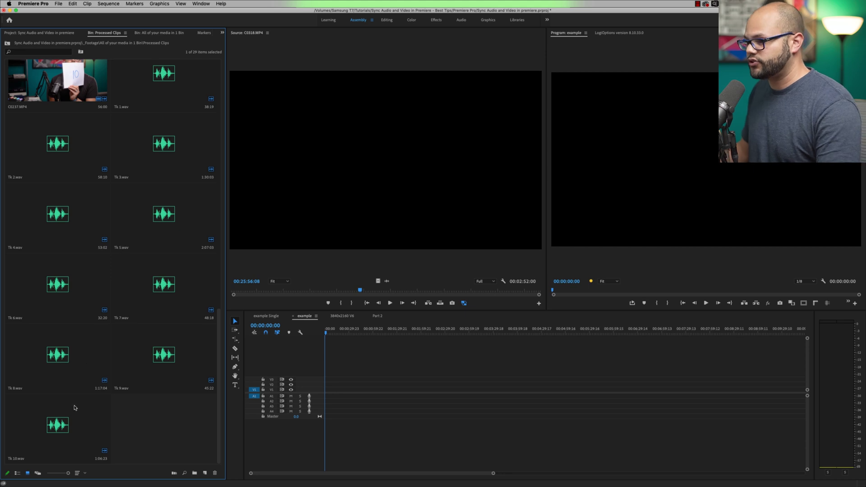
{"action": "key", "text": "super+a"}
{"action": "scroll", "coordinate": [111, 259], "scroll_direction": "up", "scroll_amount": 5}
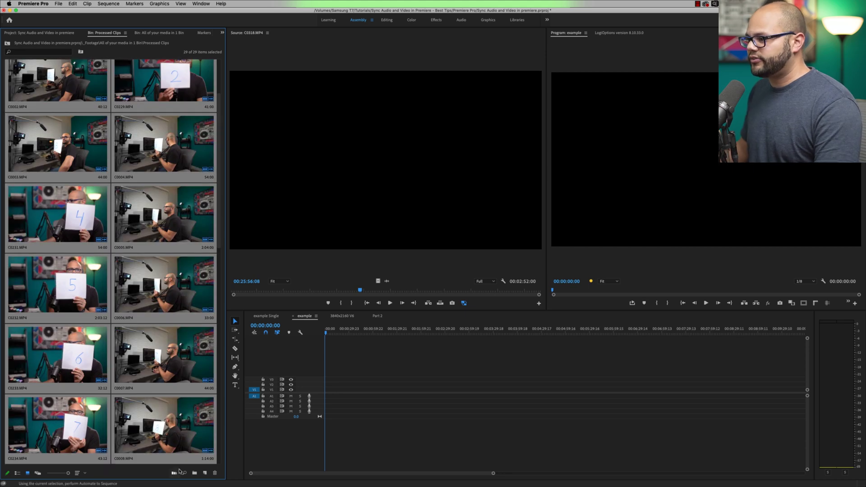
In List View, create multi-camera source sequences from the selected clips using Audio sync
{"action": "left_click", "coordinate": [19, 474]}
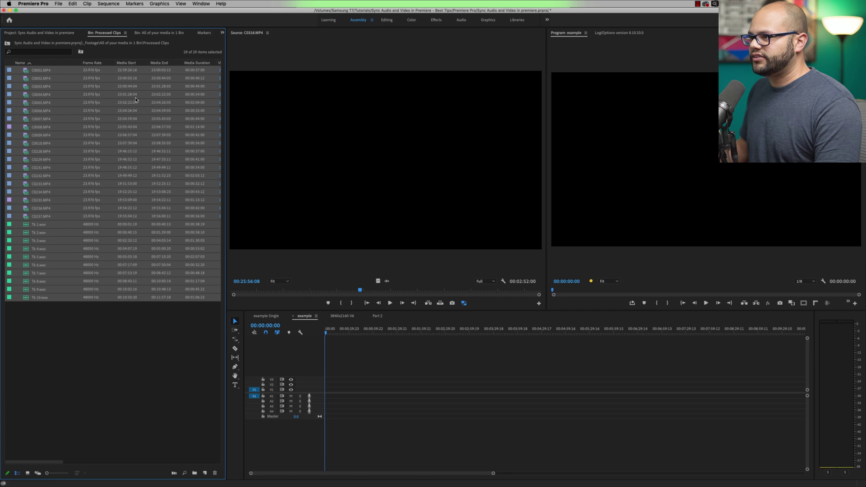
{"action": "right_click", "coordinate": [52, 81]}
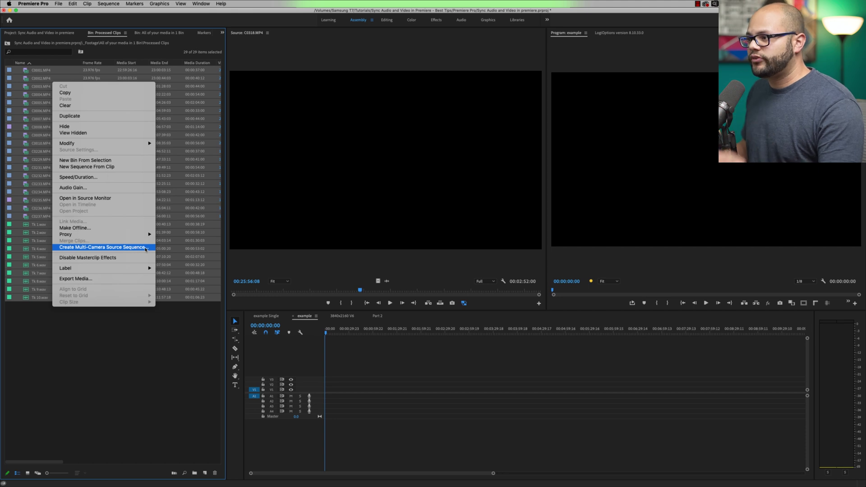
{"action": "left_click", "coordinate": [145, 250]}
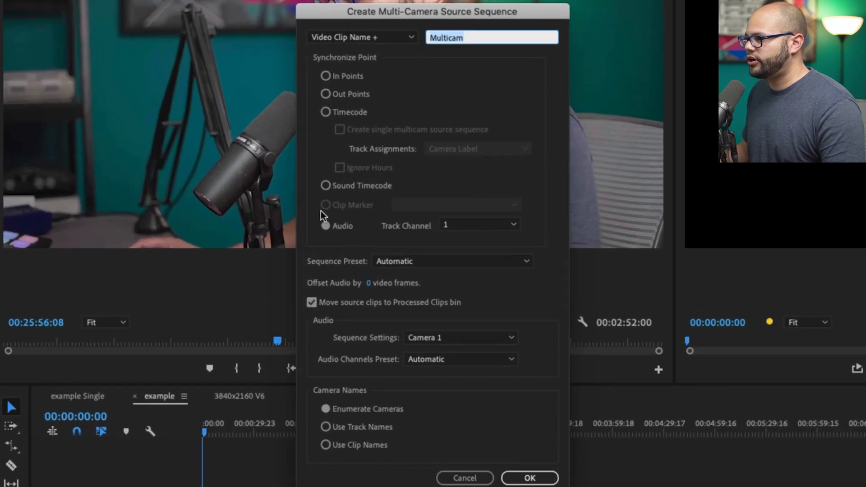
{"action": "key", "text": "Tab"}
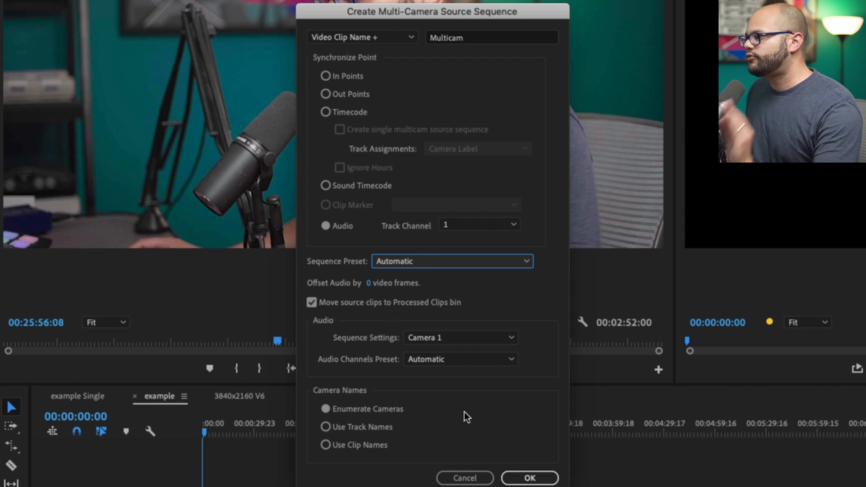
{"action": "left_click", "coordinate": [526, 477]}
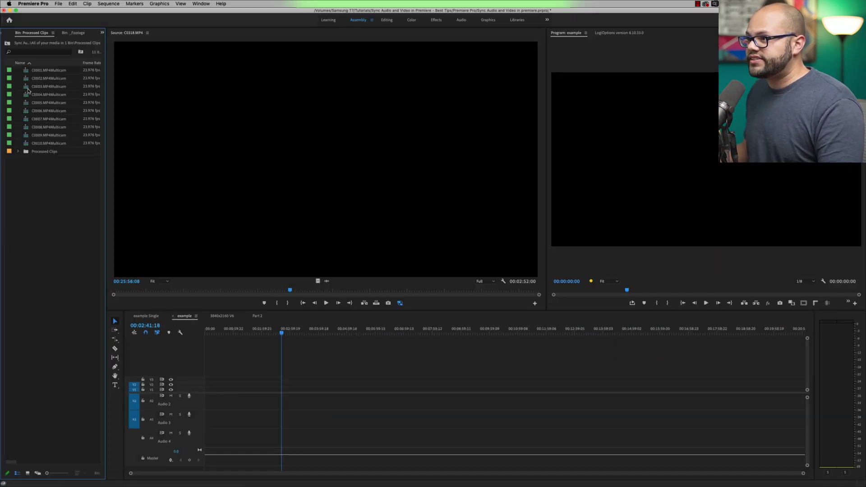
Drag the C0001–C0010 Multicam clips to the timeline, zoom in, and enable inserting as nests
{"action": "left_click", "coordinate": [34, 73]}
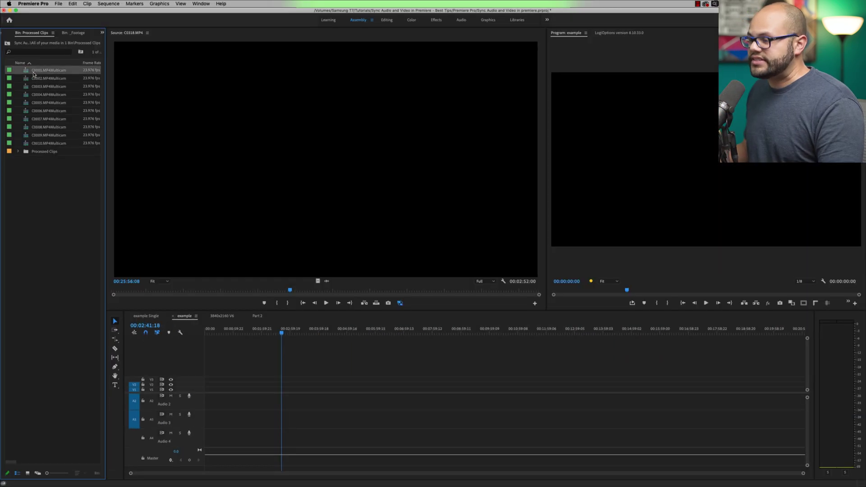
{"action": "left_click", "coordinate": [43, 144], "text": "shift"}
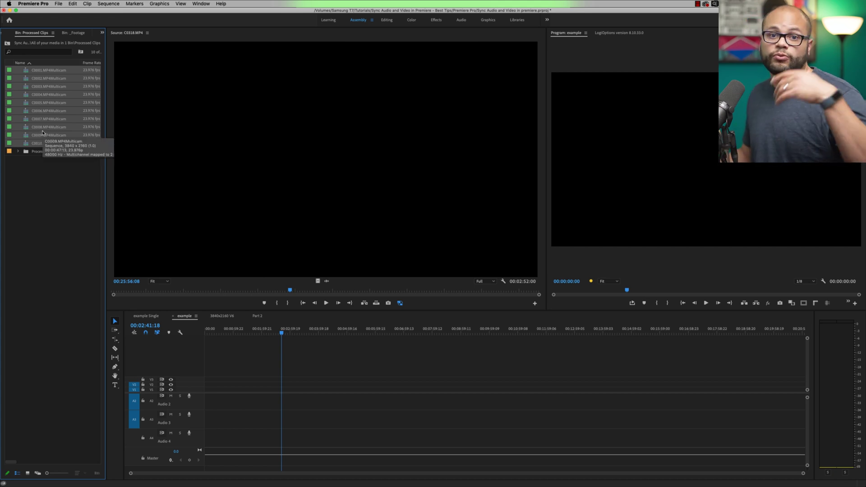
{"action": "left_click_drag", "start_coordinate": [38, 95], "coordinate": [256, 383]}
{"action": "key", "text": "="}
{"action": "key", "text": "="}
{"action": "key", "text": "="}
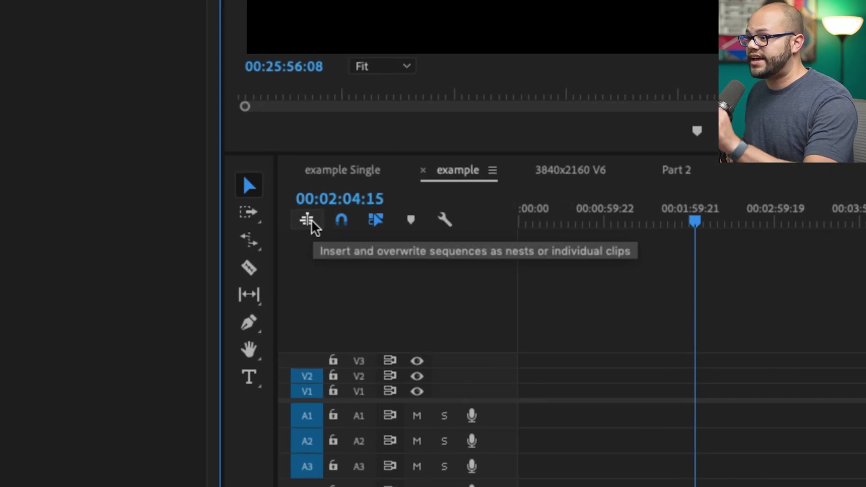
{"action": "left_click", "coordinate": [311, 222]}
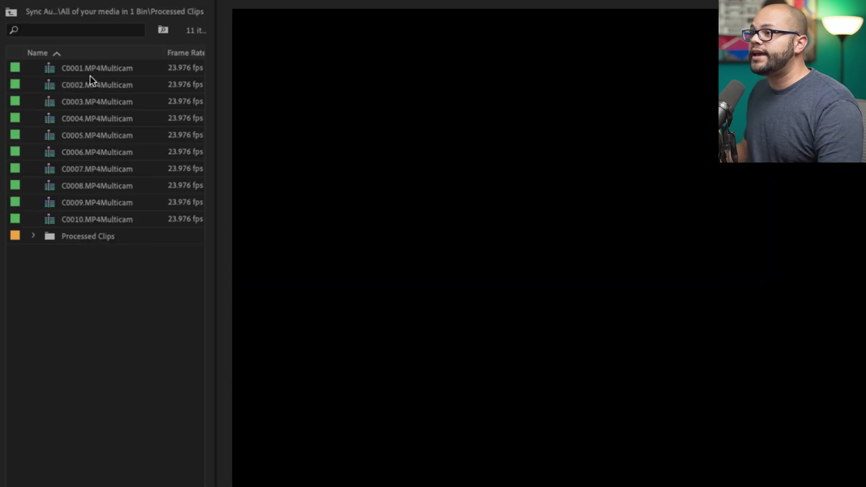
Drag C0001 through C0010.MP4Multicam onto the example timeline as nested [MC1] clips
{"action": "left_click", "coordinate": [93, 70]}
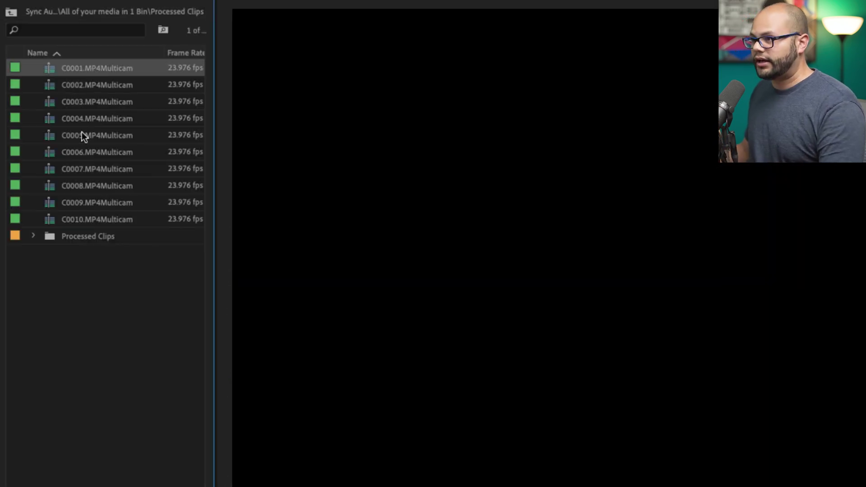
{"action": "left_click", "coordinate": [85, 212], "text": "shift"}
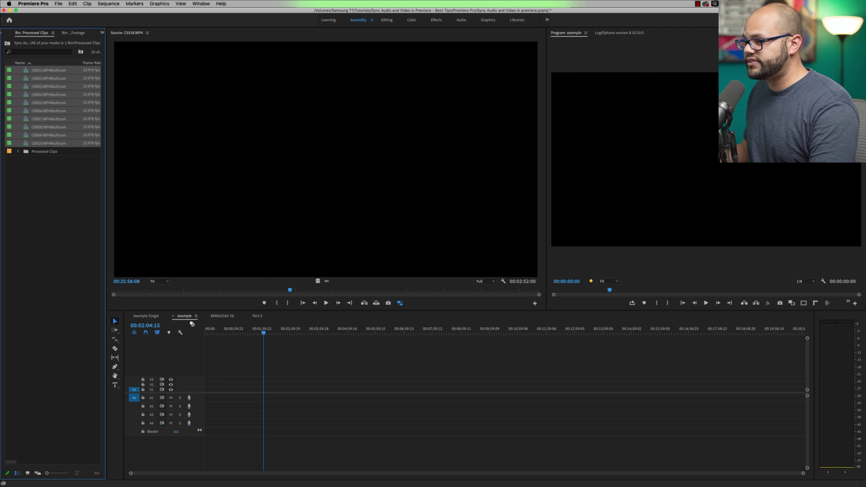
{"action": "left_click_drag", "start_coordinate": [70, 117], "coordinate": [332, 486]}
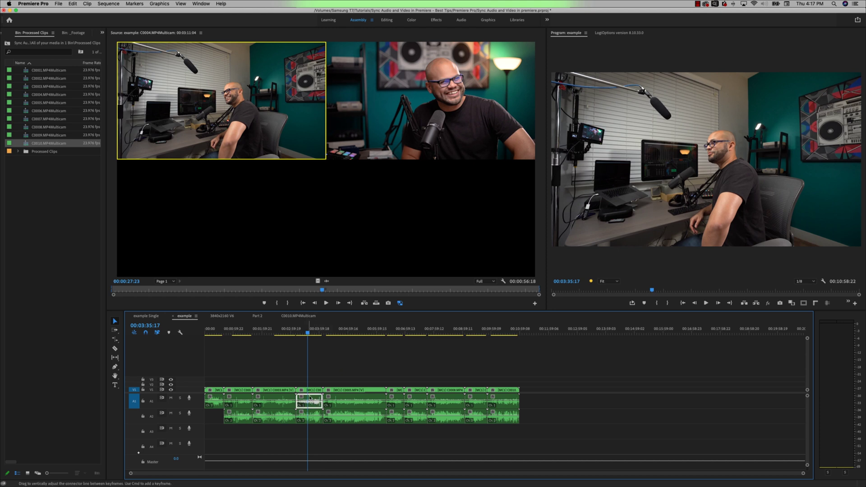
Split the C0231 clip on V1 at the playhead, 00:03:22:09
{"action": "key", "text": "="}
{"action": "key", "text": "="}
{"action": "key", "text": "="}
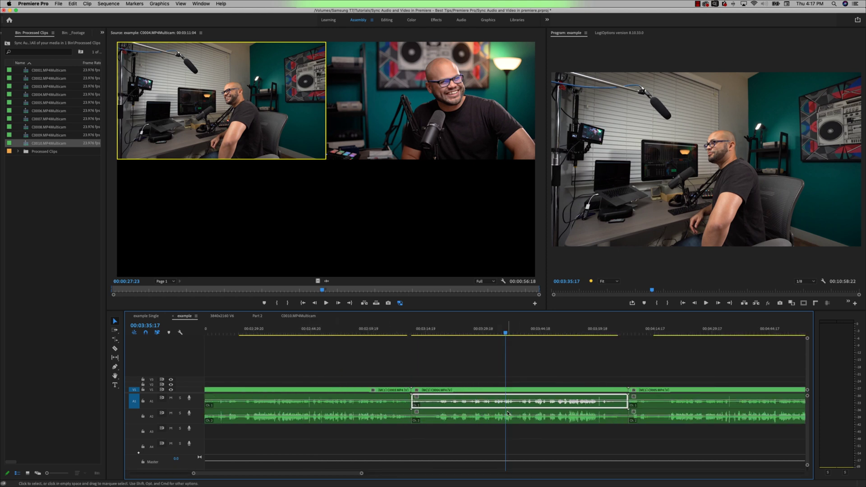
{"action": "left_click", "coordinate": [511, 415]}
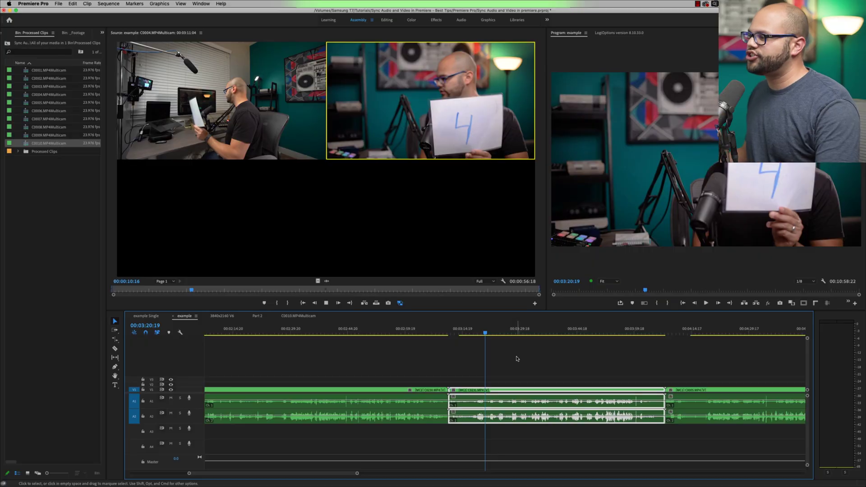
{"action": "left_click", "coordinate": [492, 334]}
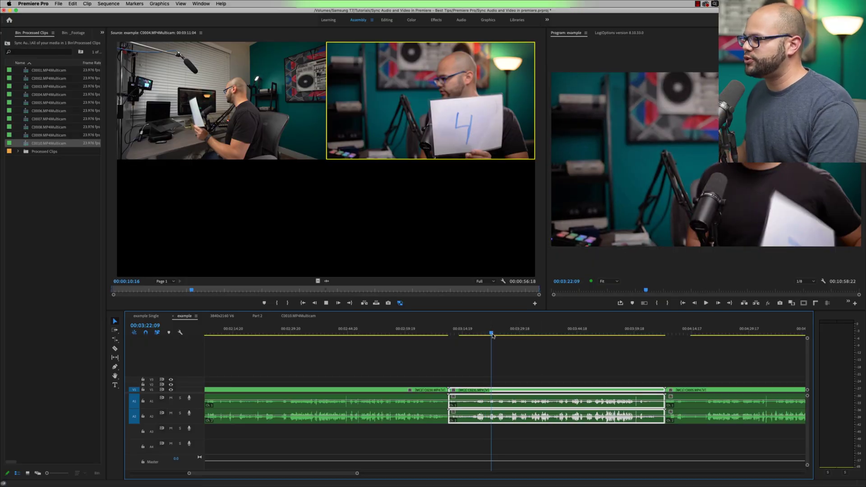
{"action": "left_click", "coordinate": [518, 376]}
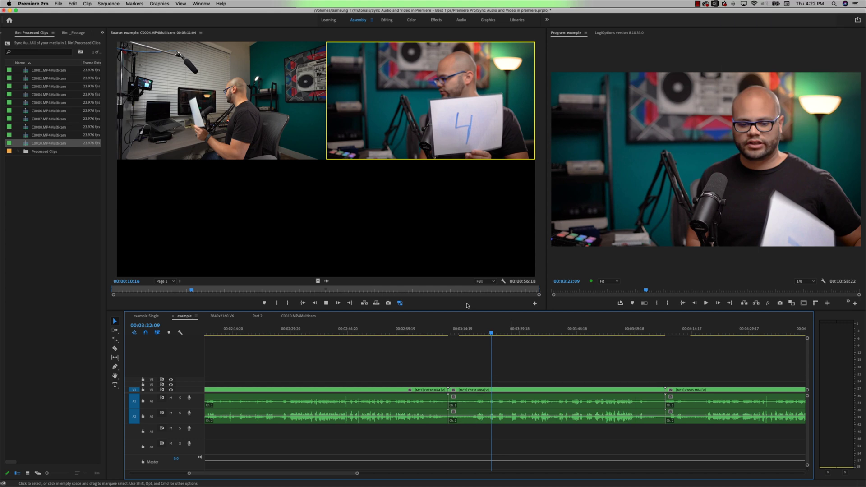
{"action": "left_click", "coordinate": [506, 389]}
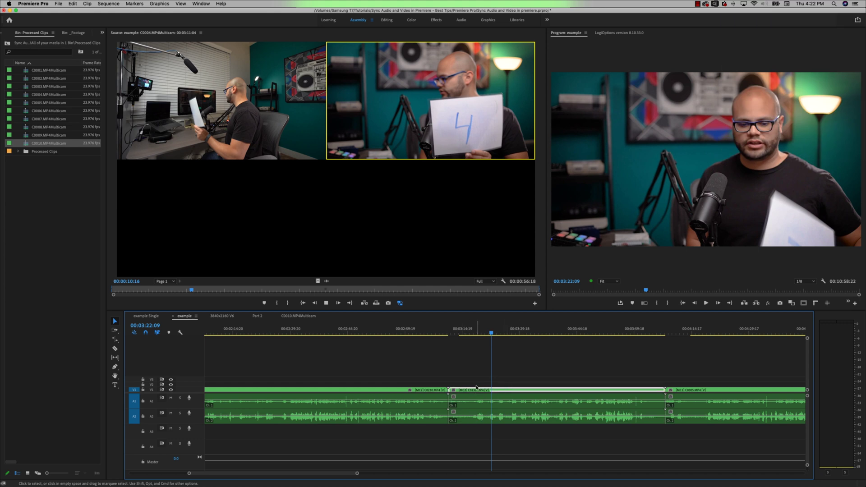
{"action": "key", "text": "super+k"}
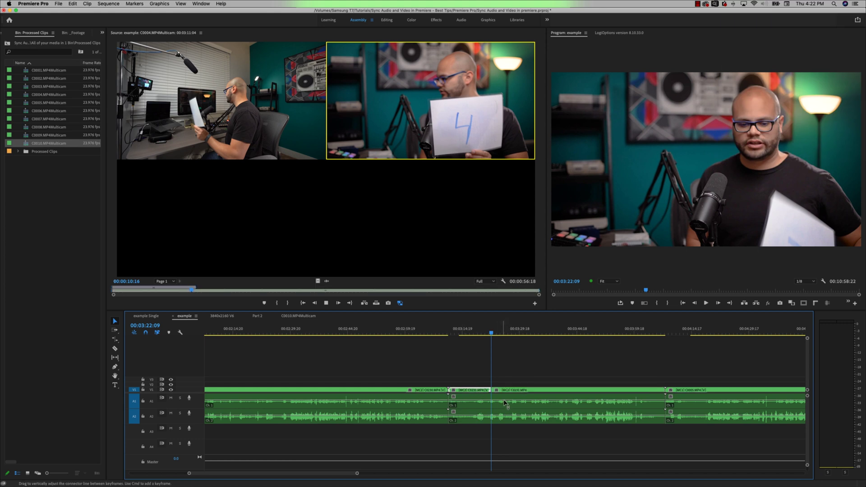
Switch the part after the cut to the wide C0004 camera angle
{"action": "left_click", "coordinate": [493, 333]}
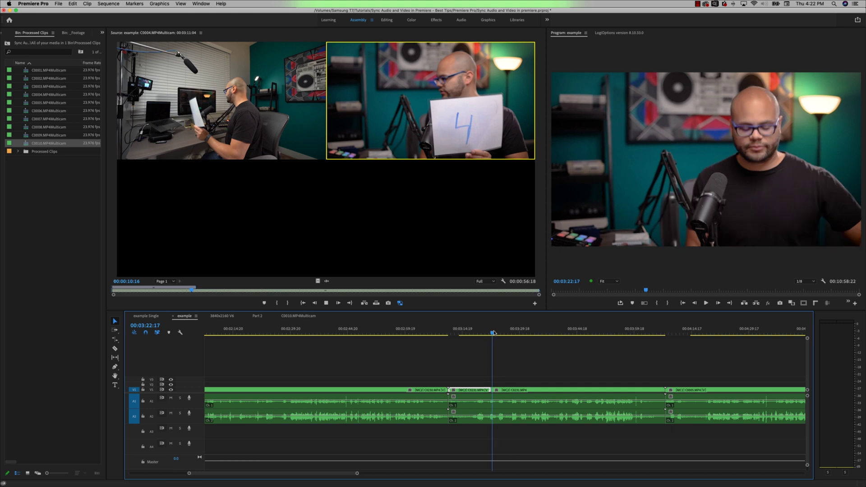
{"action": "double_click", "coordinate": [510, 390]}
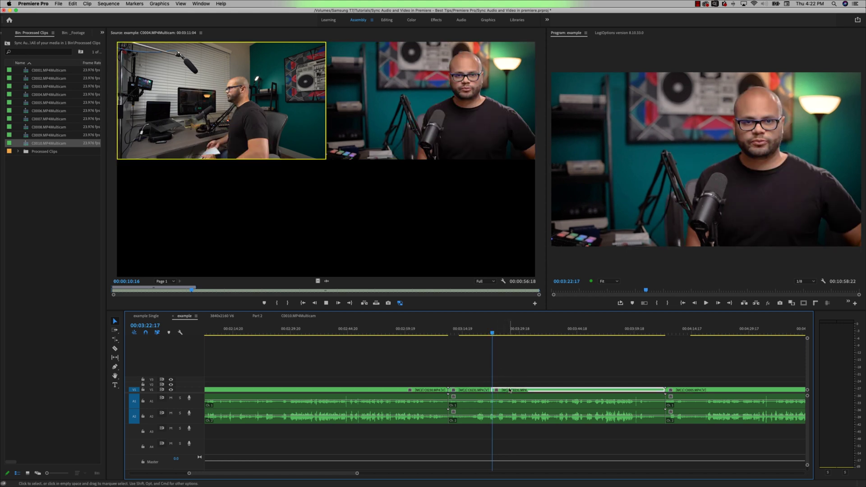
{"action": "left_click", "coordinate": [452, 99]}
{"action": "left_click", "coordinate": [262, 117]}
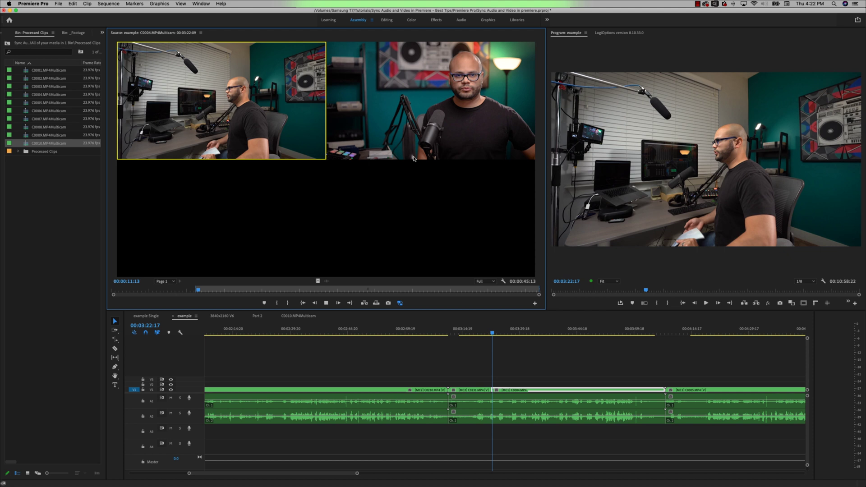
{"action": "left_click", "coordinate": [423, 128]}
{"action": "left_click", "coordinate": [257, 124]}
{"action": "left_click", "coordinate": [537, 334]}
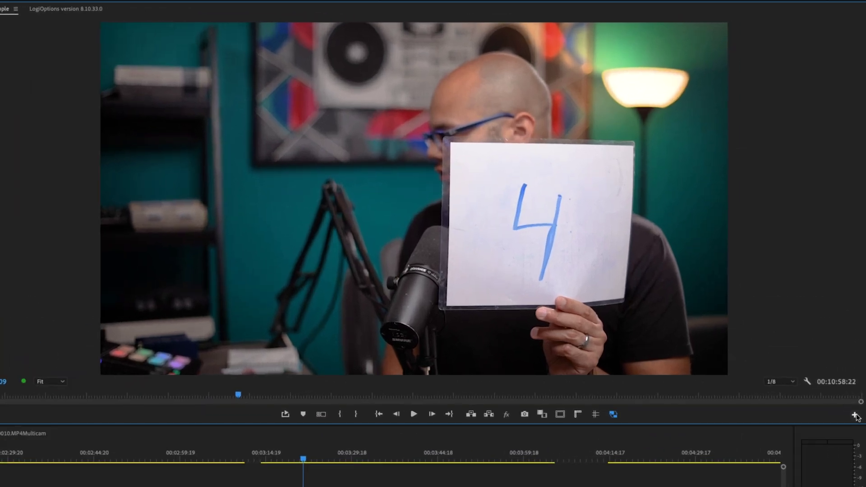
Add the Toggle Multi-Camera View button to the Program monitor and turn it on
{"action": "left_click", "coordinate": [855, 415]}
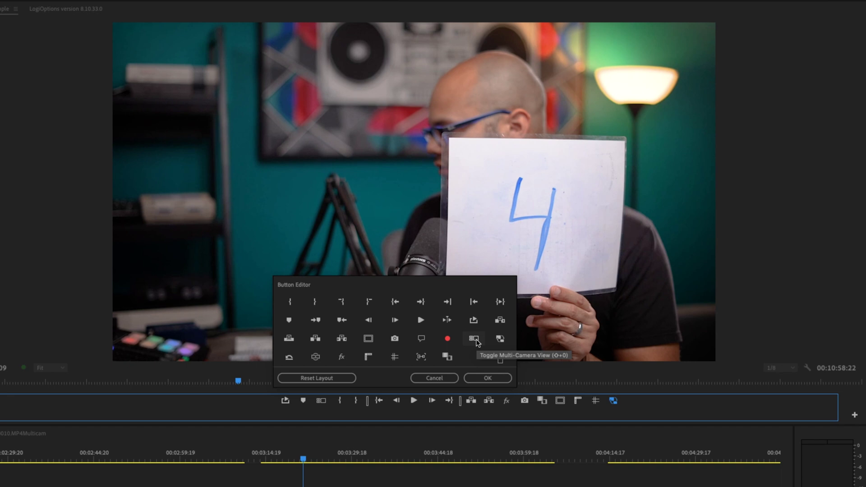
{"action": "left_click_drag", "start_coordinate": [477, 343], "coordinate": [630, 406]}
{"action": "key", "text": "Return"}
{"action": "left_click", "coordinate": [631, 414]}
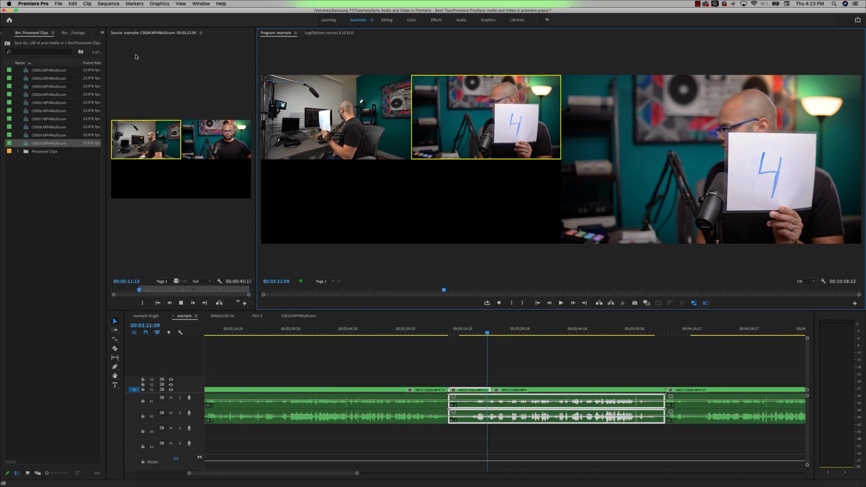
Dock the Source monitor with the Program monitor and park the playhead at 00:03:28:03
{"action": "left_click_drag", "start_coordinate": [164, 38], "coordinate": [316, 36]}
{"action": "left_click", "coordinate": [133, 33]}
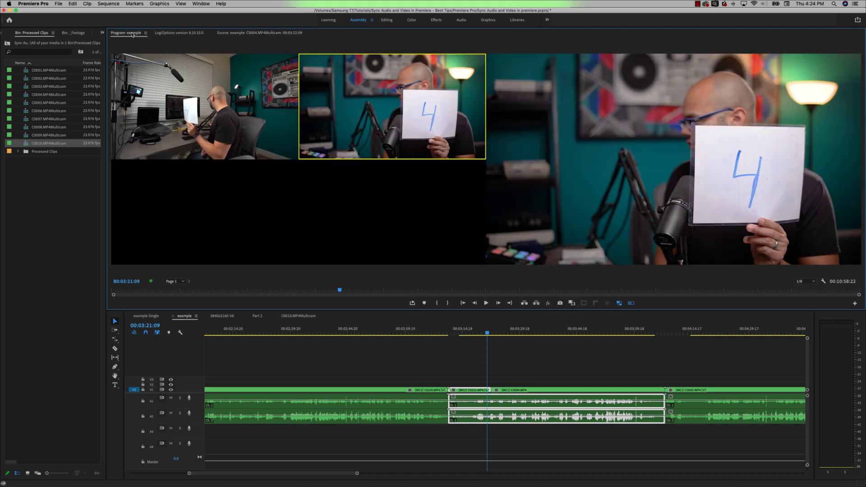
{"action": "left_click", "coordinate": [514, 336]}
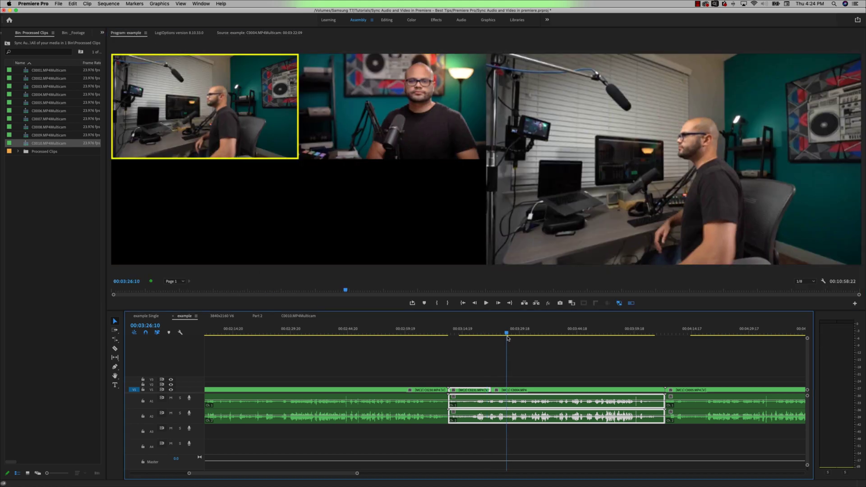
During playback, record live cuts alternating cameras 1 and 2, ending on camera 2
{"action": "key", "text": "space"}
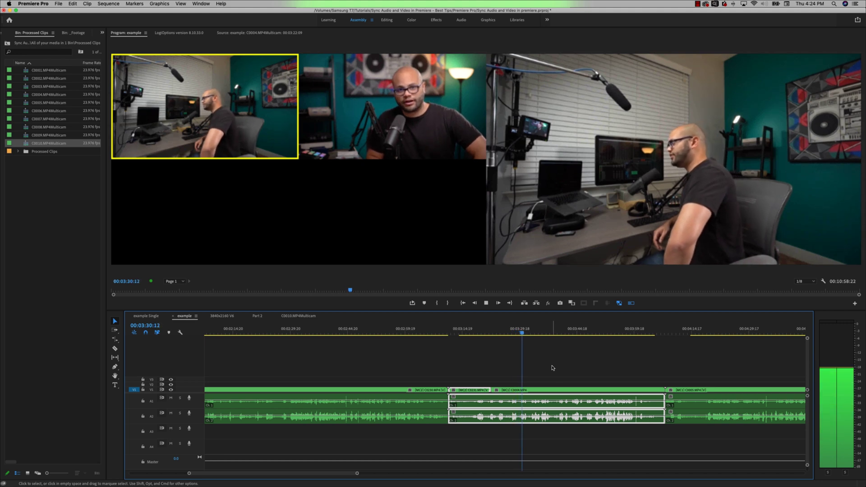
{"action": "key", "text": "1"}
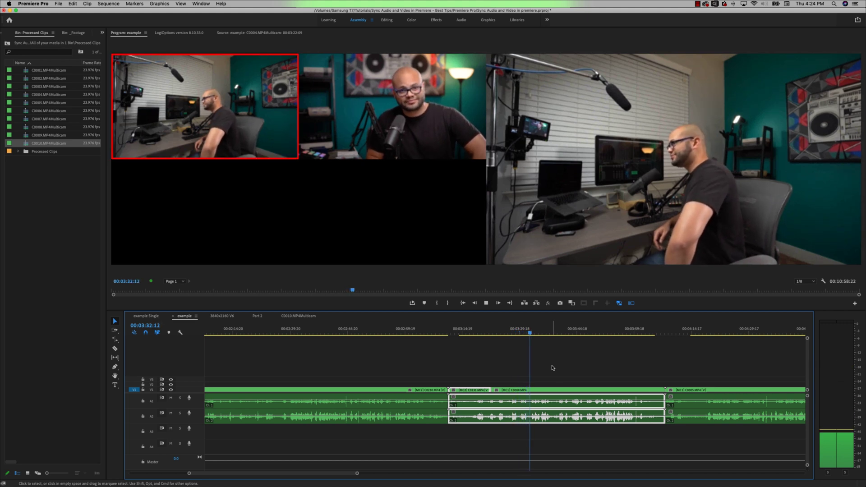
{"action": "key", "text": "2"}
{"action": "key", "text": "1"}
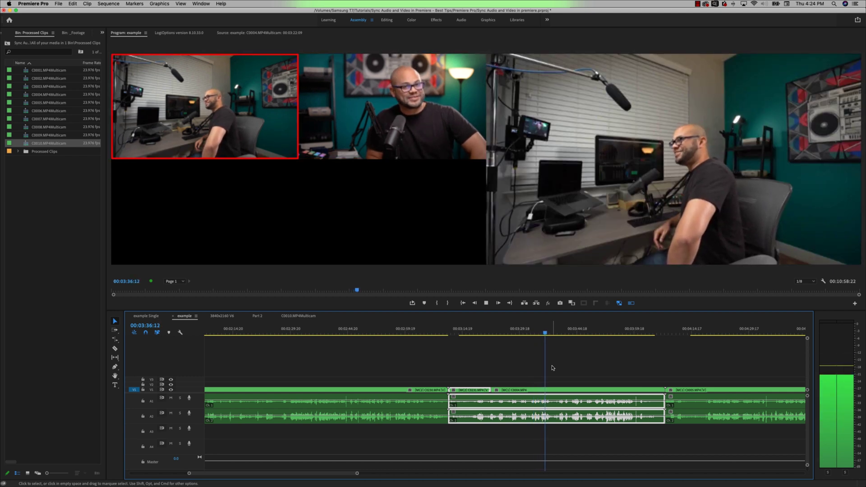
{"action": "key", "text": "2"}
{"action": "key", "text": "1"}
{"action": "key", "text": "2"}
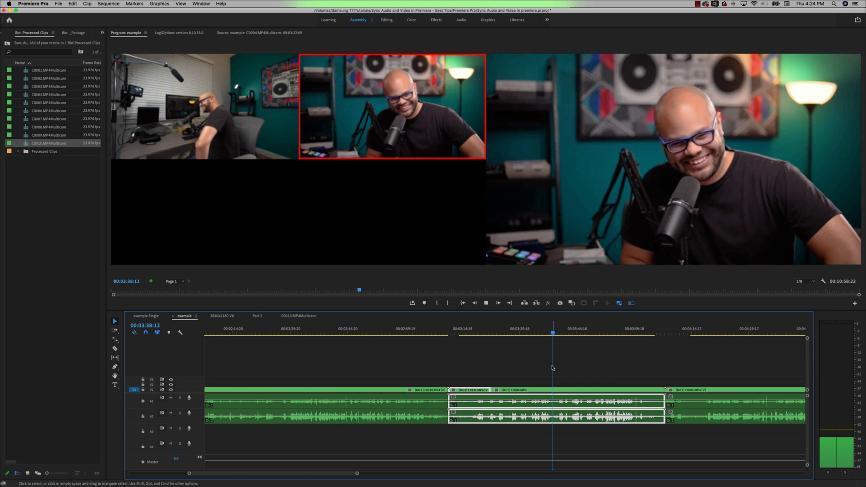
{"action": "key", "text": "1"}
{"action": "key", "text": "2"}
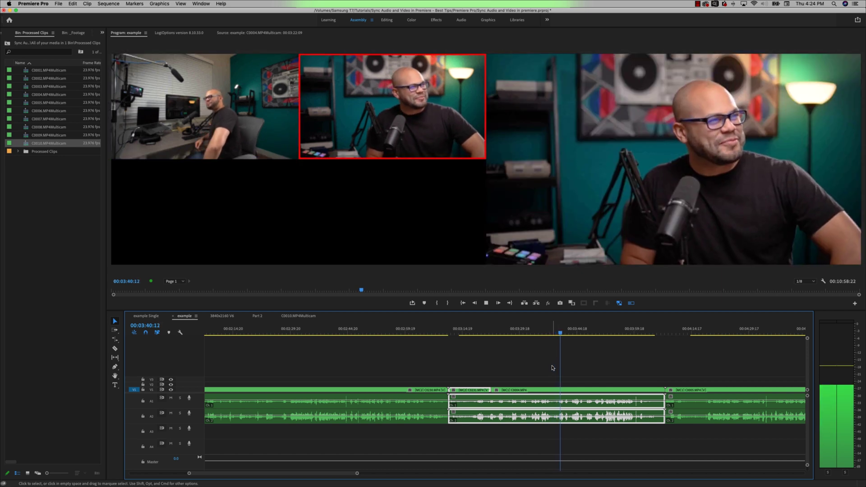
{"action": "key", "text": "space"}
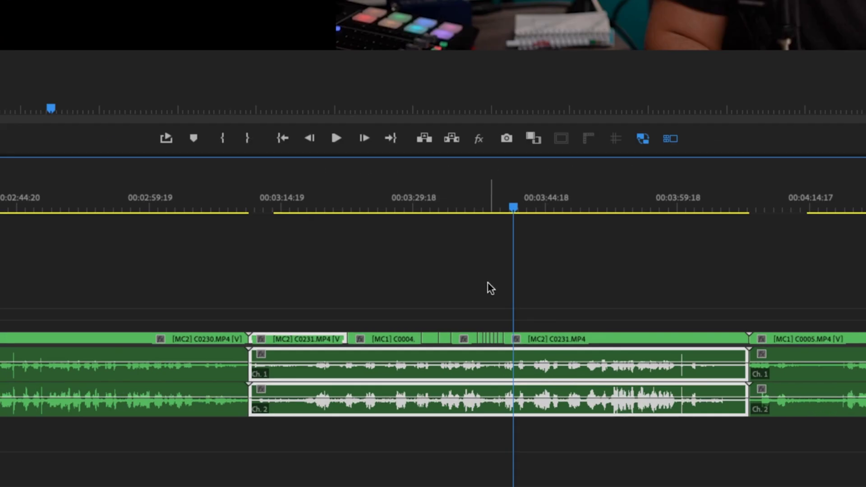